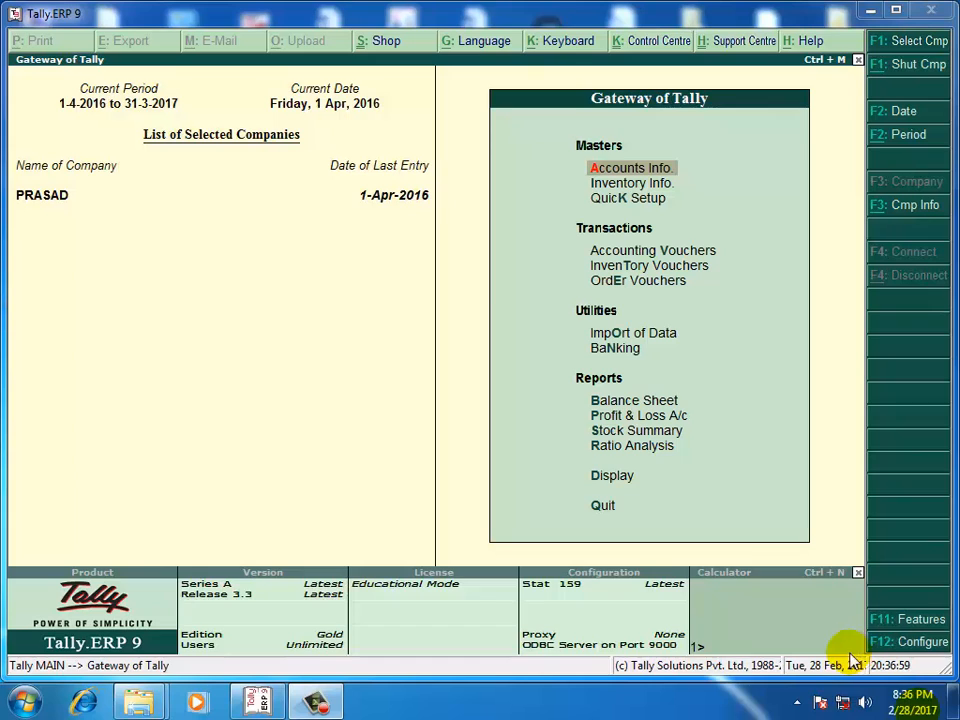
{"action": "left_click", "coordinate": [319, 701]}
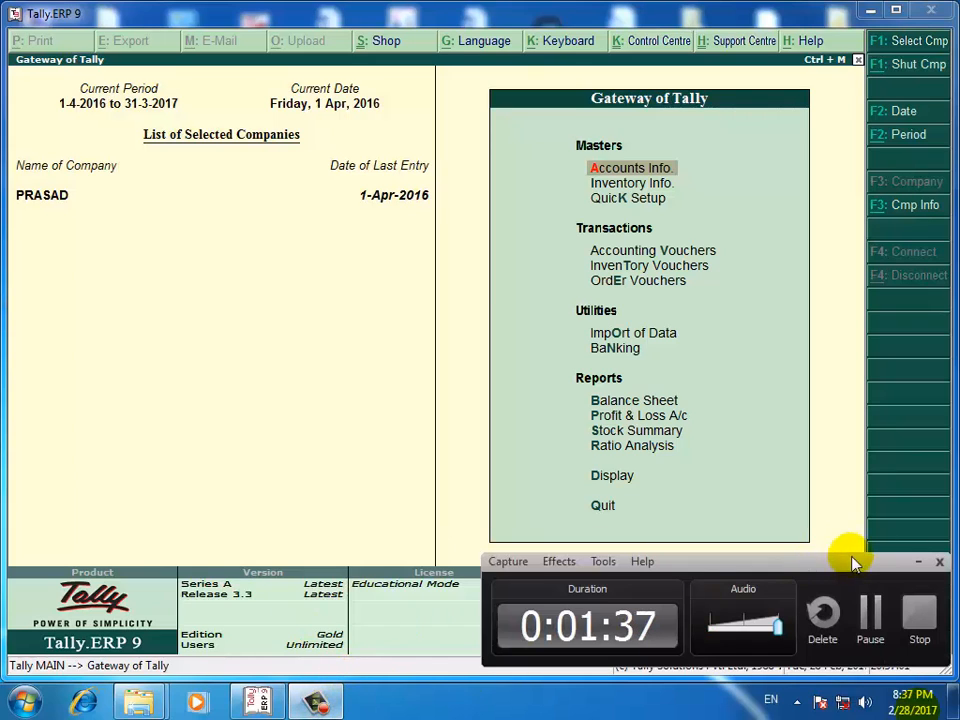
{"action": "left_click", "coordinate": [916, 563]}
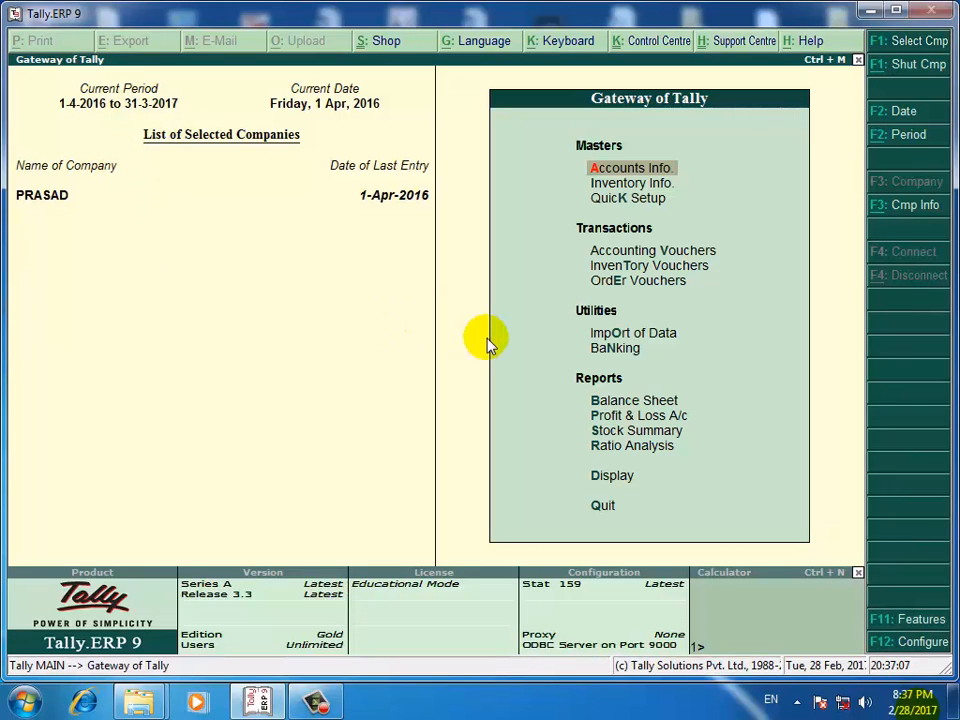
Step: In the company's inventory features, set Use different Actual & Billed Qty to Yes
{"action": "left_click", "coordinate": [900, 622]}
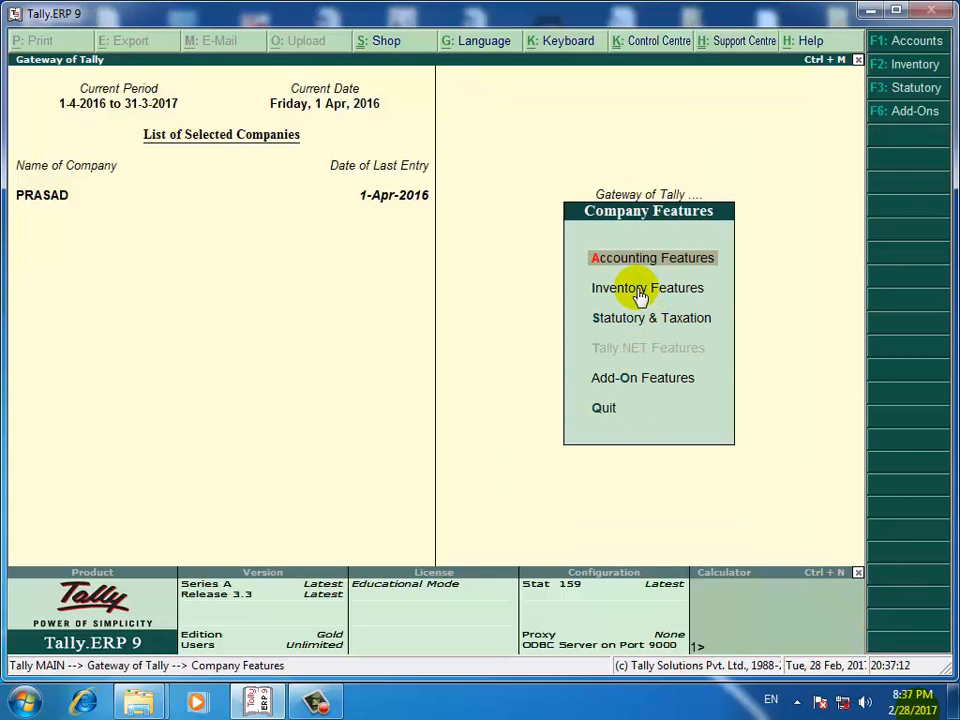
{"action": "left_click", "coordinate": [910, 66]}
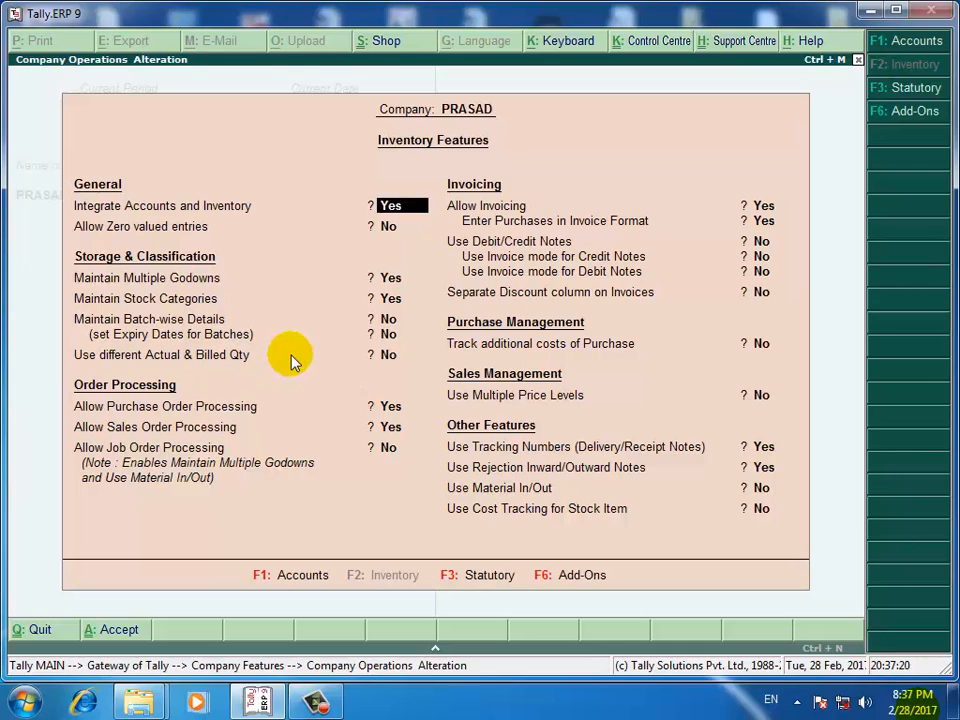
{"action": "key", "text": "Return"}
{"action": "key", "text": "Return"}
{"action": "key", "text": "Return"}
{"action": "key", "text": "Return"}
{"action": "key", "text": "Return"}
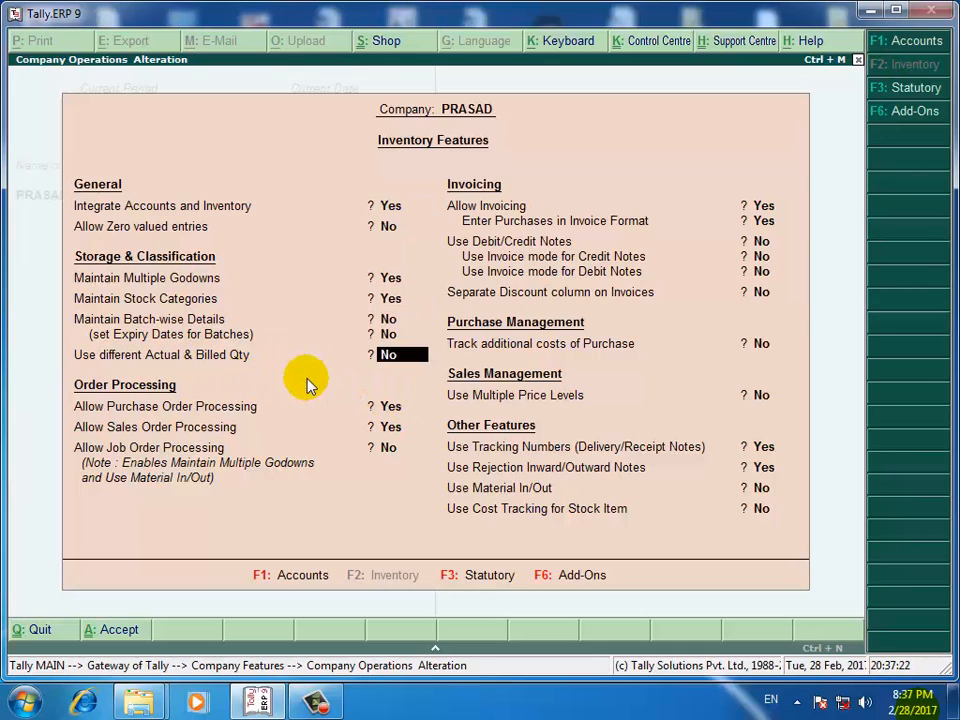
{"action": "type", "text": "y"}
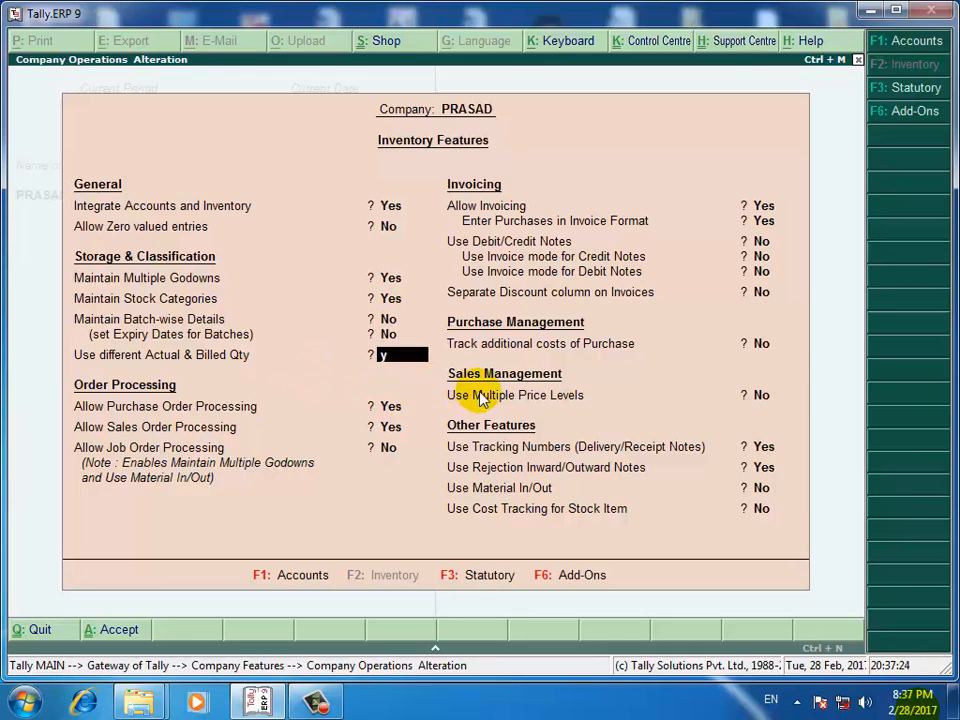
Step: Keep the remaining inventory feature settings, accept the alteration, and return to the Gateway of Tally
{"action": "key", "text": "Return"}
{"action": "key", "text": "Return"}
{"action": "key", "text": "Return"}
{"action": "key", "text": "Return"}
{"action": "key", "text": "Return"}
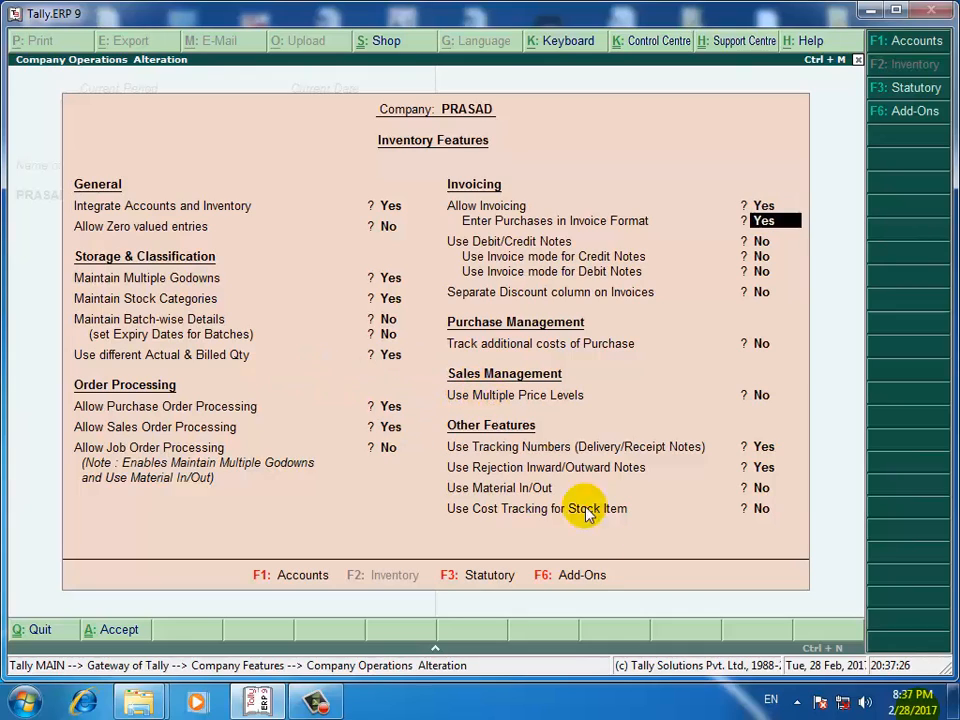
{"action": "key", "text": "Return"}
{"action": "key", "text": "Return"}
{"action": "key", "text": "Return"}
{"action": "key", "text": "Return"}
{"action": "key", "text": "Return"}
{"action": "key", "text": "Return"}
{"action": "key", "text": "Return"}
{"action": "key", "text": "Return"}
{"action": "key", "text": "Return"}
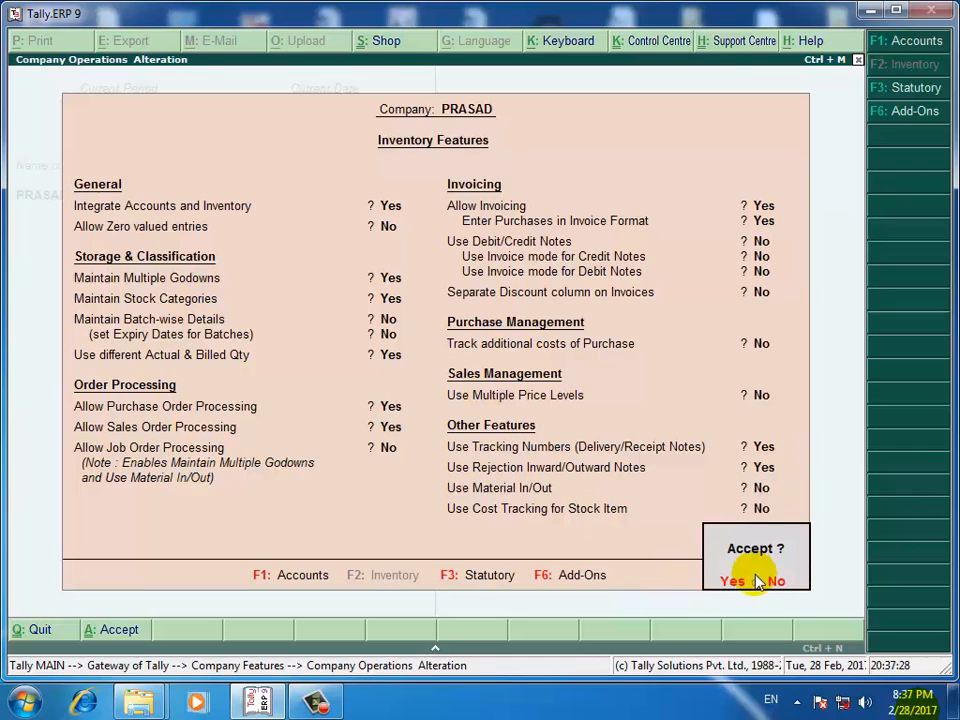
{"action": "key", "text": "Return"}
{"action": "key", "text": "Escape"}
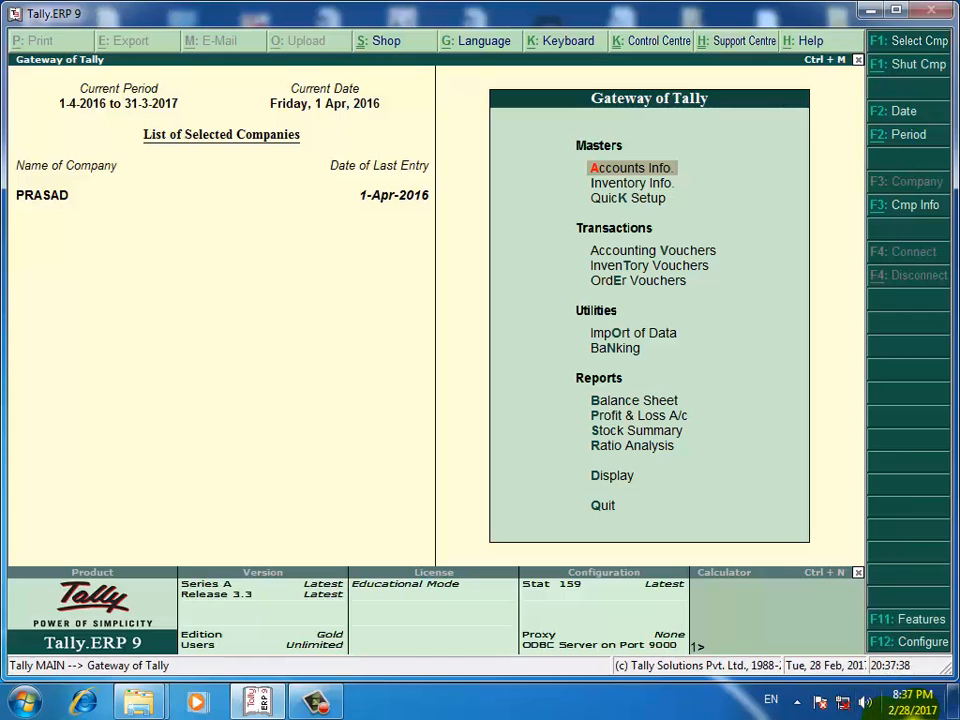
Step: Open accounting voucher creation and choose the Sales voucher type
{"action": "key", "text": "Down"}
{"action": "key", "text": "Down"}
{"action": "key", "text": "Down"}
{"action": "key", "text": "Down"}
{"action": "key", "text": "Up"}
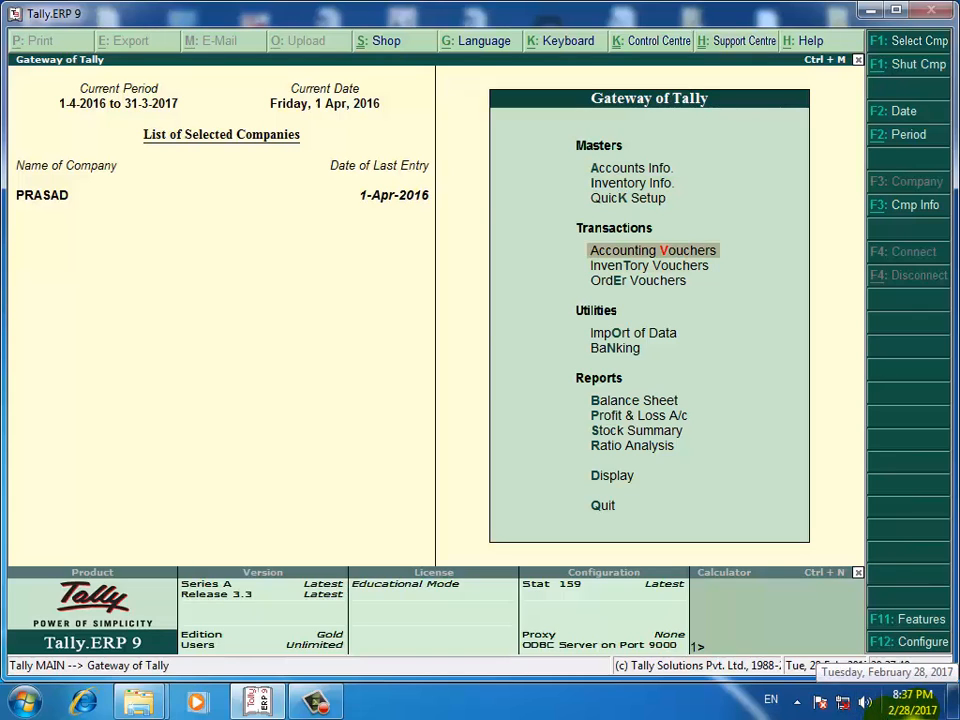
{"action": "key", "text": "Return"}
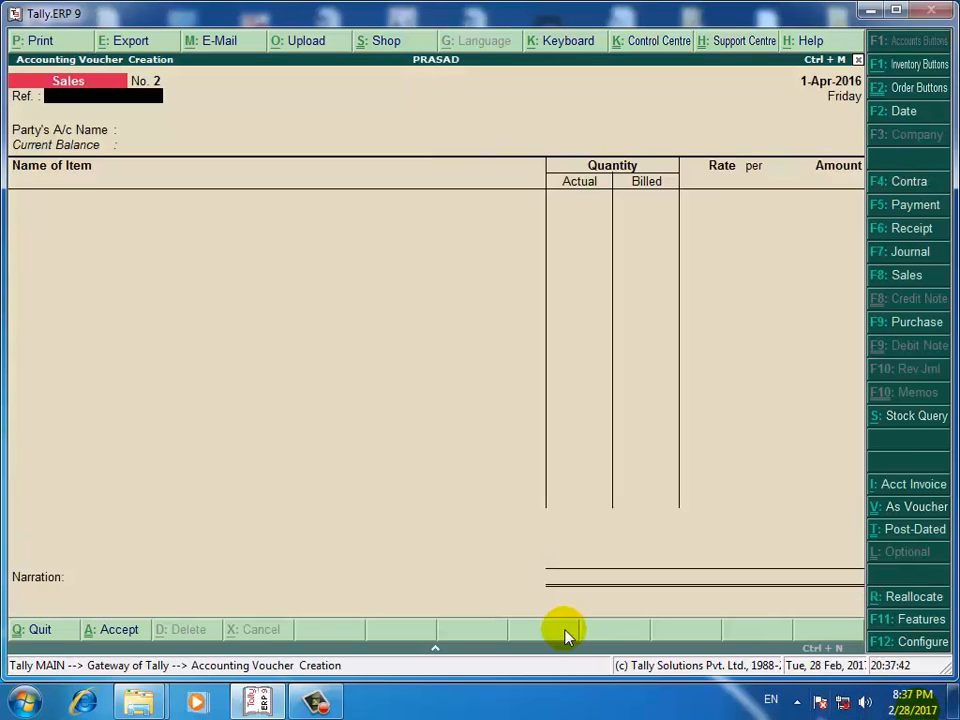
{"action": "key", "text": "F8"}
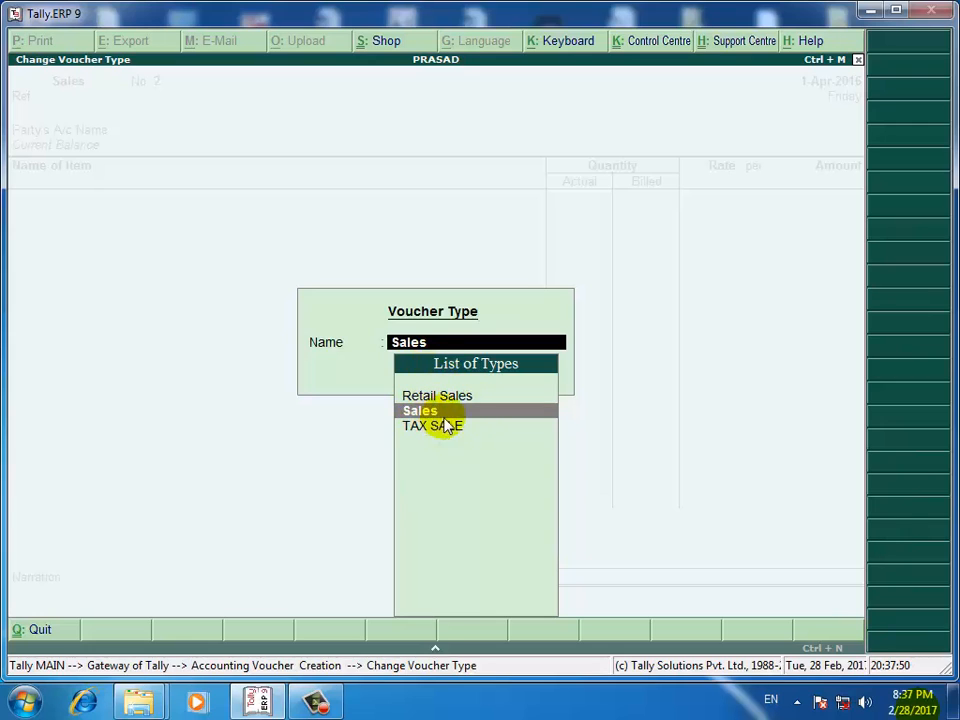
{"action": "key", "text": "Return"}
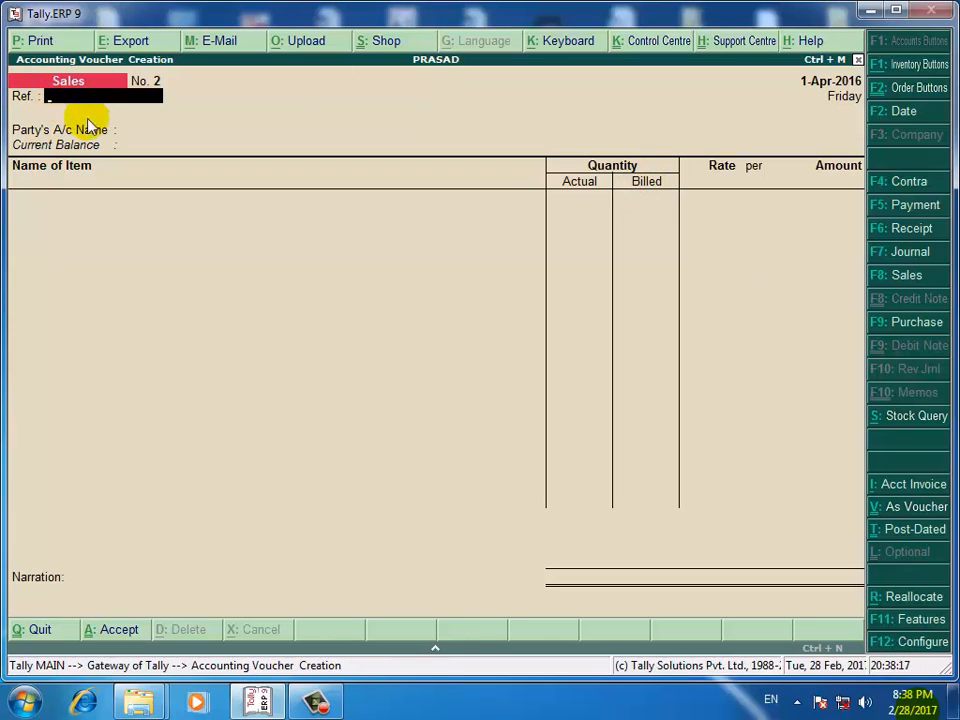
Step: Enter aaa as the sales voucher reference and choose Amit Export as the party account
{"action": "type", "text": "aaa"}
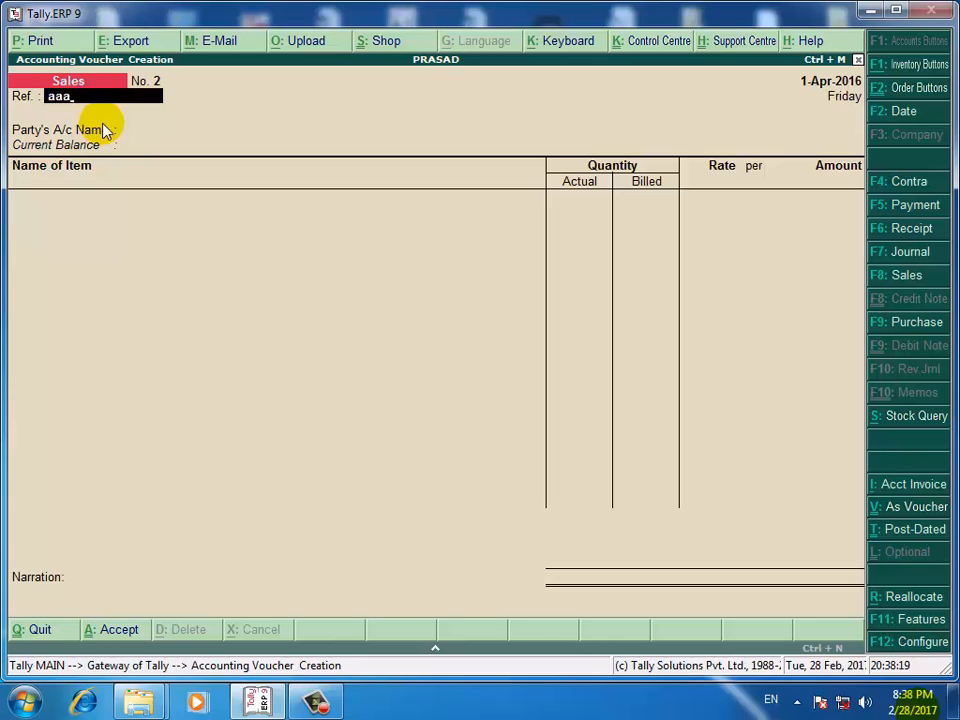
{"action": "key", "text": "Return"}
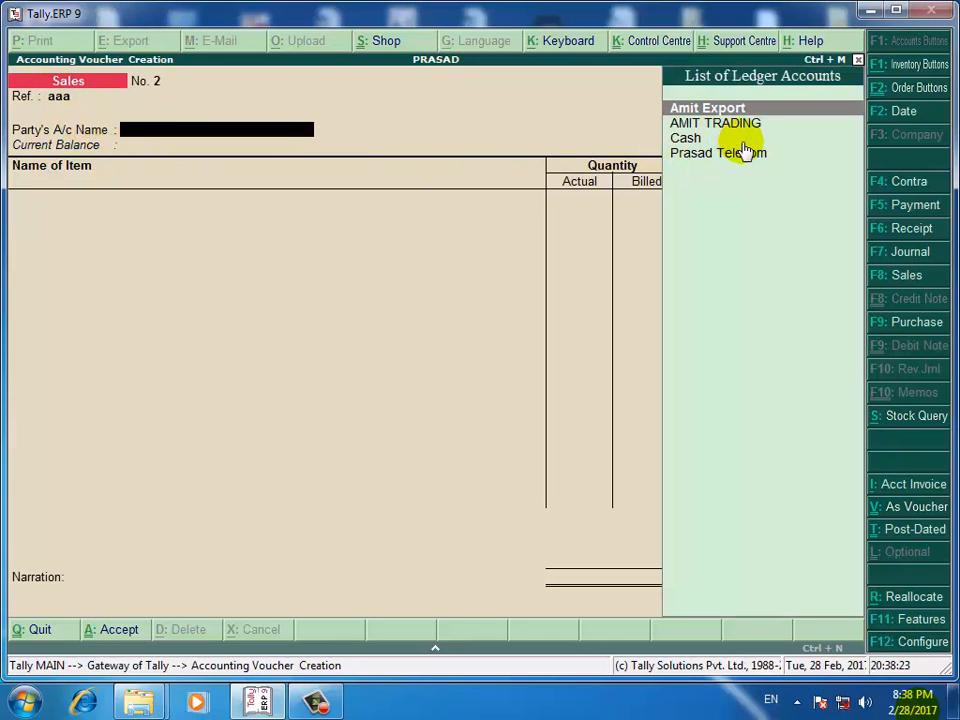
{"action": "key", "text": "Down"}
{"action": "key", "text": "Up"}
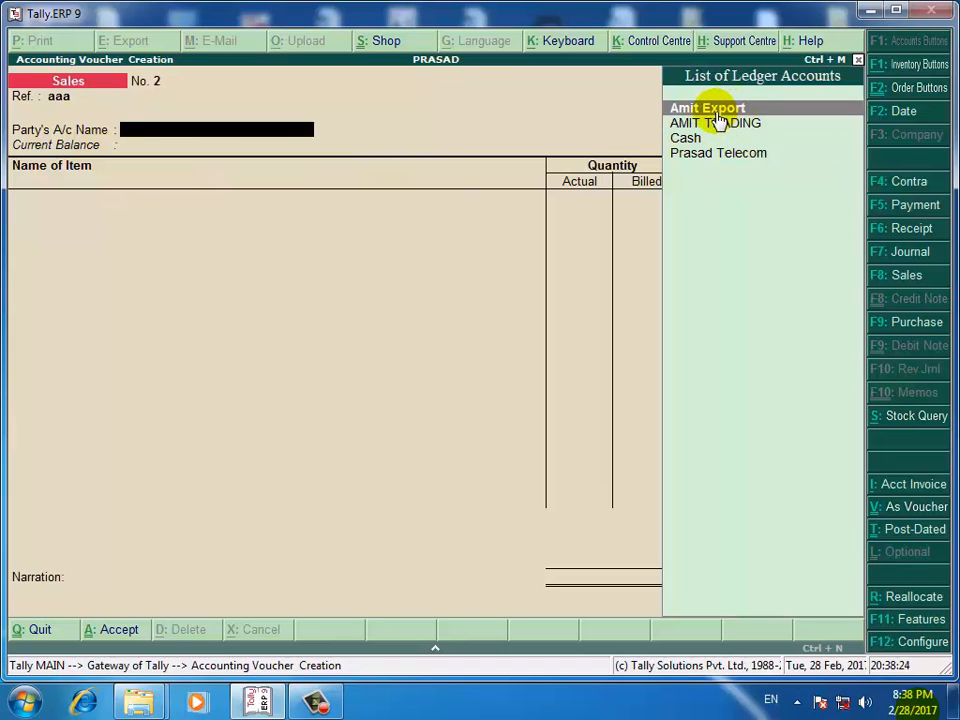
{"action": "key", "text": "Return"}
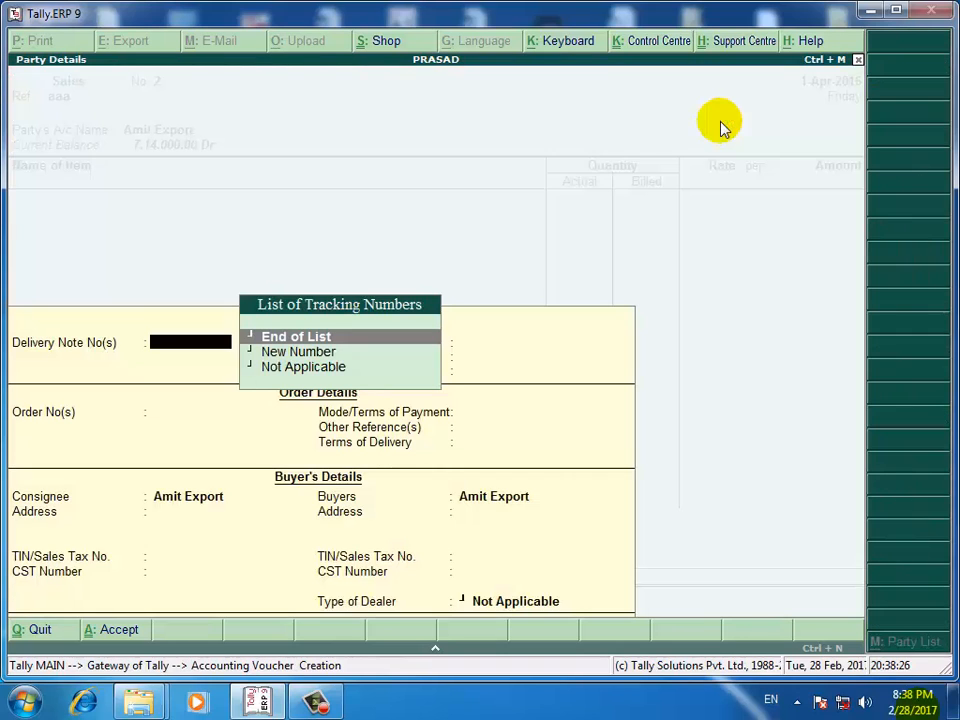
Step: Complete the party details with End of List for delivery notes and orders, keeping the buyer's details and dealer type Not Applicable
{"action": "left_click", "coordinate": [316, 335]}
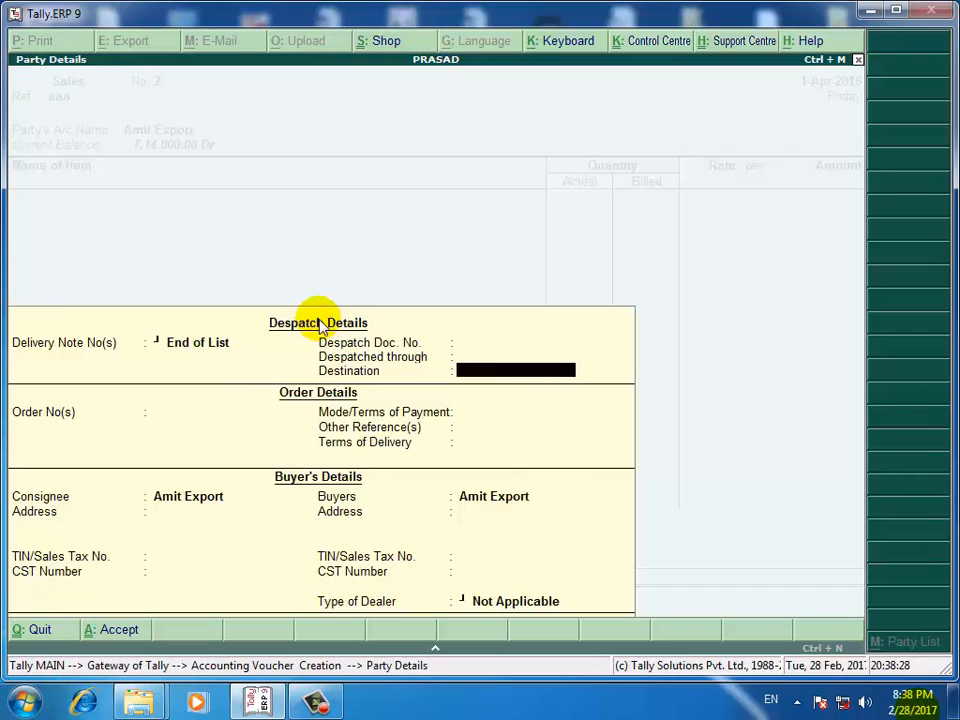
{"action": "key", "text": "Return"}
{"action": "key", "text": "Return"}
{"action": "key", "text": "Return"}
{"action": "key", "text": "Return"}
{"action": "key", "text": "Return"}
{"action": "key", "text": "Return"}
{"action": "key", "text": "Return"}
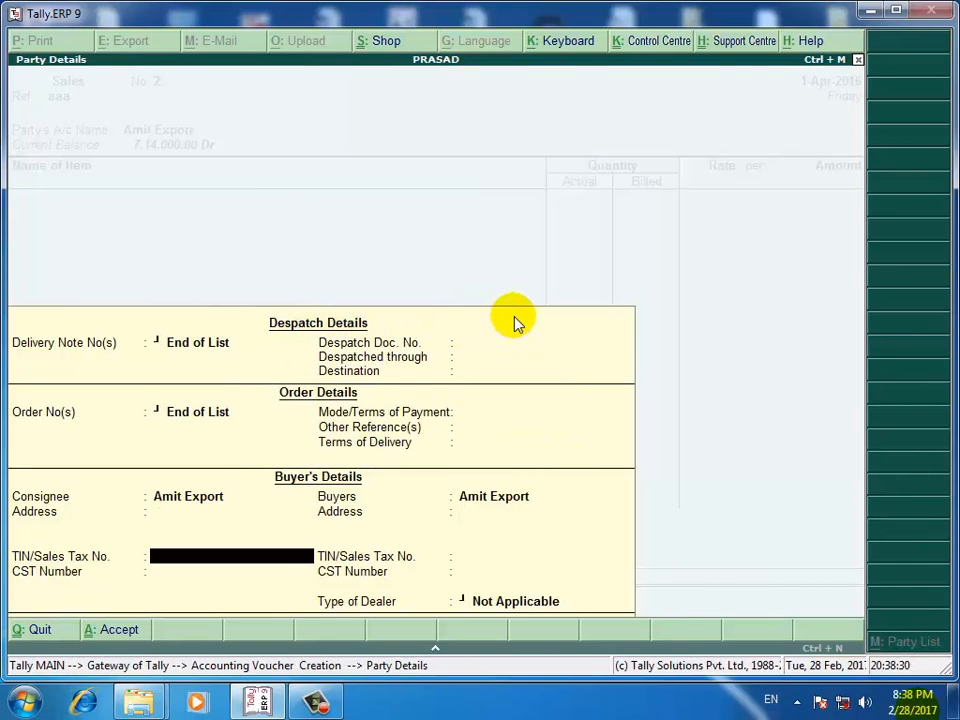
{"action": "key", "text": "Return"}
{"action": "key", "text": "Return"}
{"action": "key", "text": "Return"}
{"action": "key", "text": "Return"}
{"action": "key", "text": "Return"}
{"action": "key", "text": "Return"}
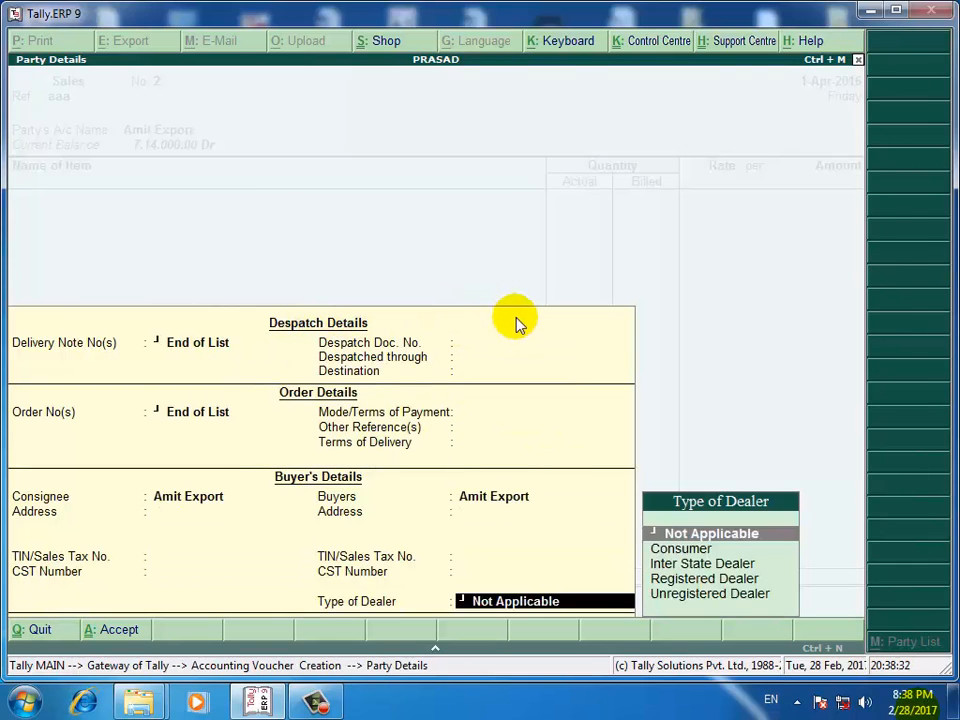
{"action": "key", "text": "Return"}
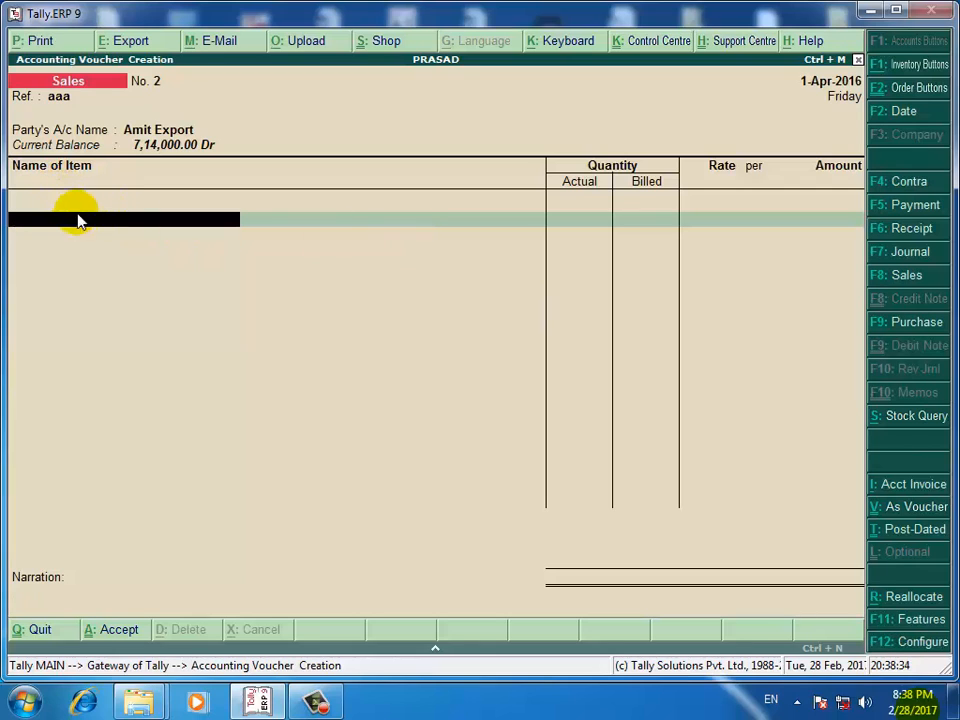
Step: Add the stock item Samsung J7 with tracking and order numbers Not Applicable, allocated from Office Godown
{"action": "type", "text": "S"}
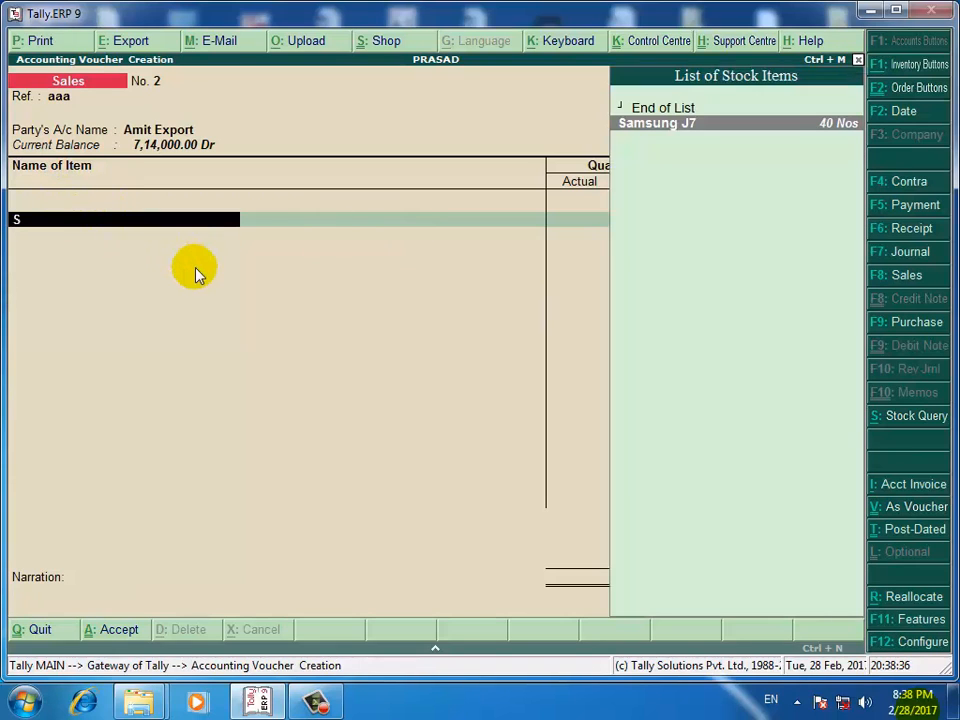
{"action": "key", "text": "Return"}
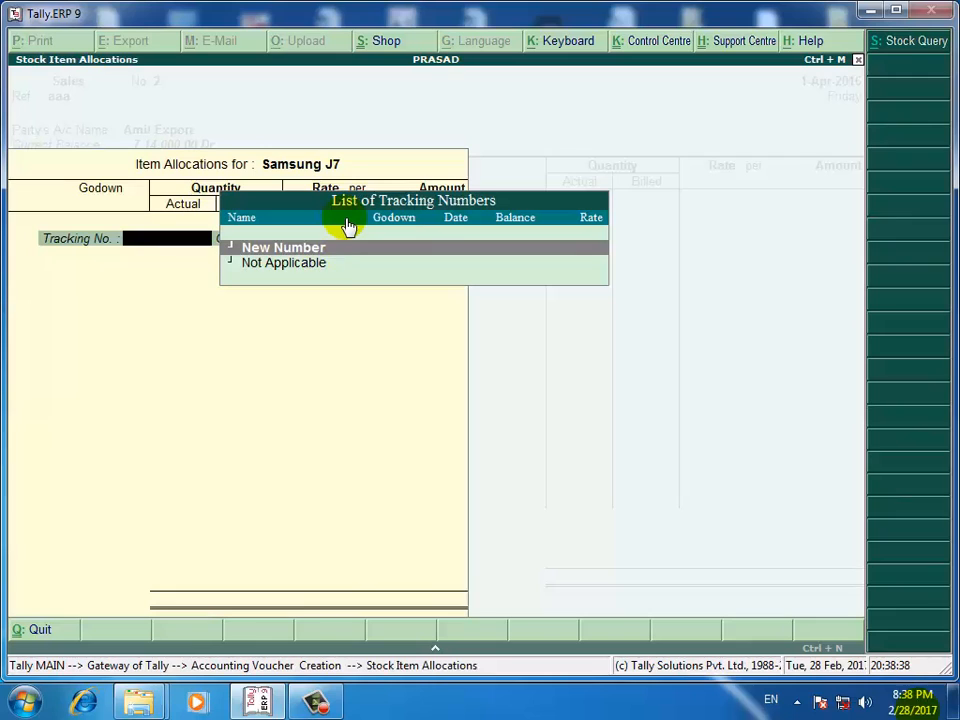
{"action": "key", "text": "Down"}
{"action": "key", "text": "Return"}
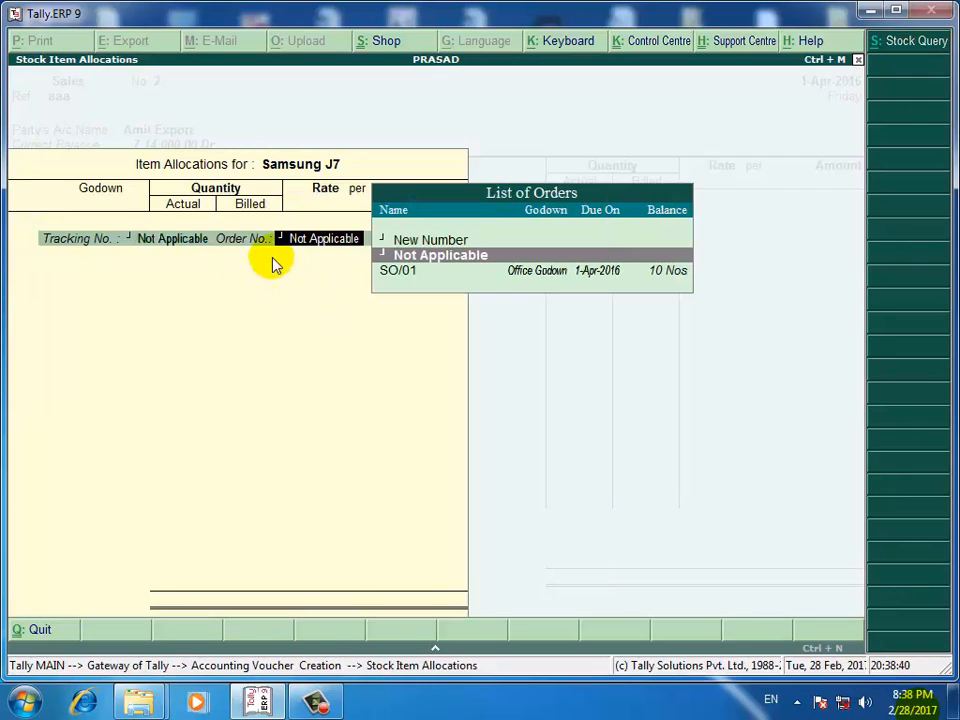
{"action": "key", "text": "Return"}
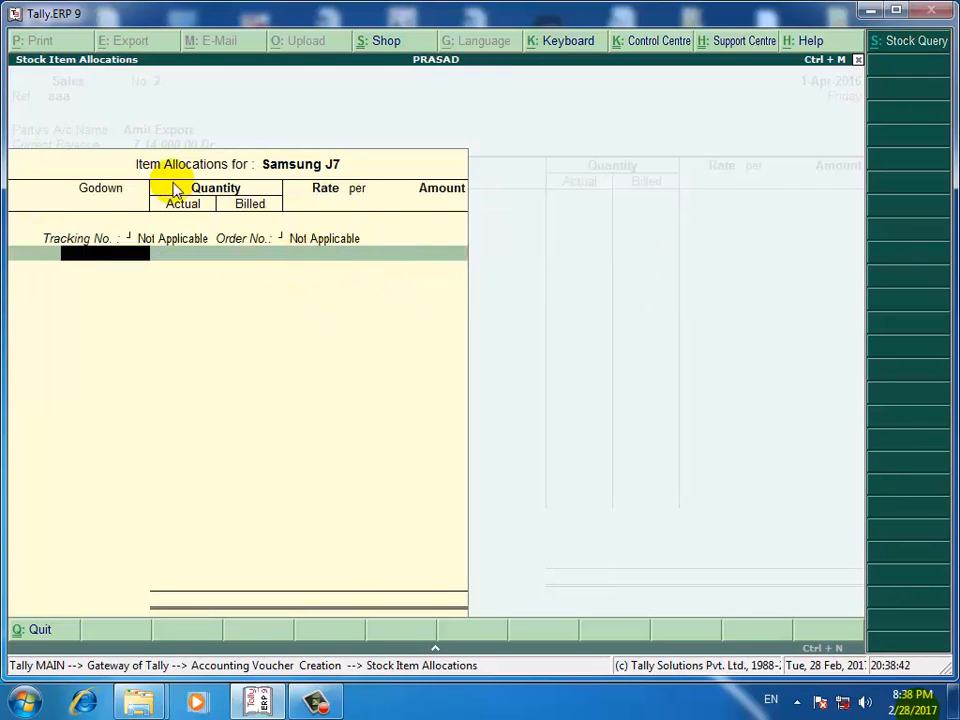
{"action": "type", "text": "O"}
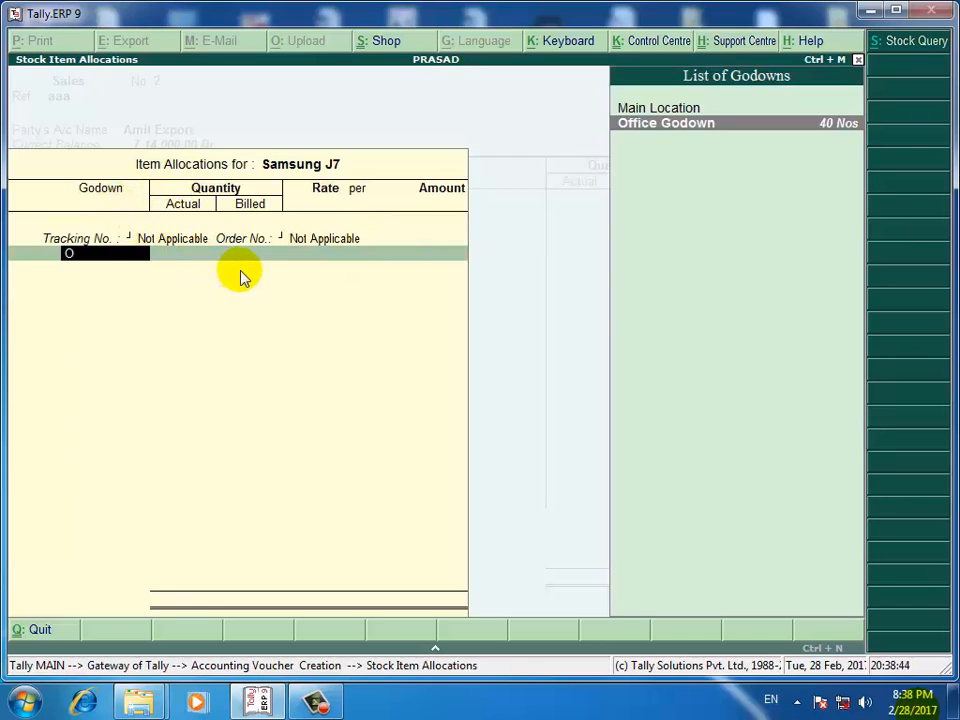
{"action": "key", "text": "Return"}
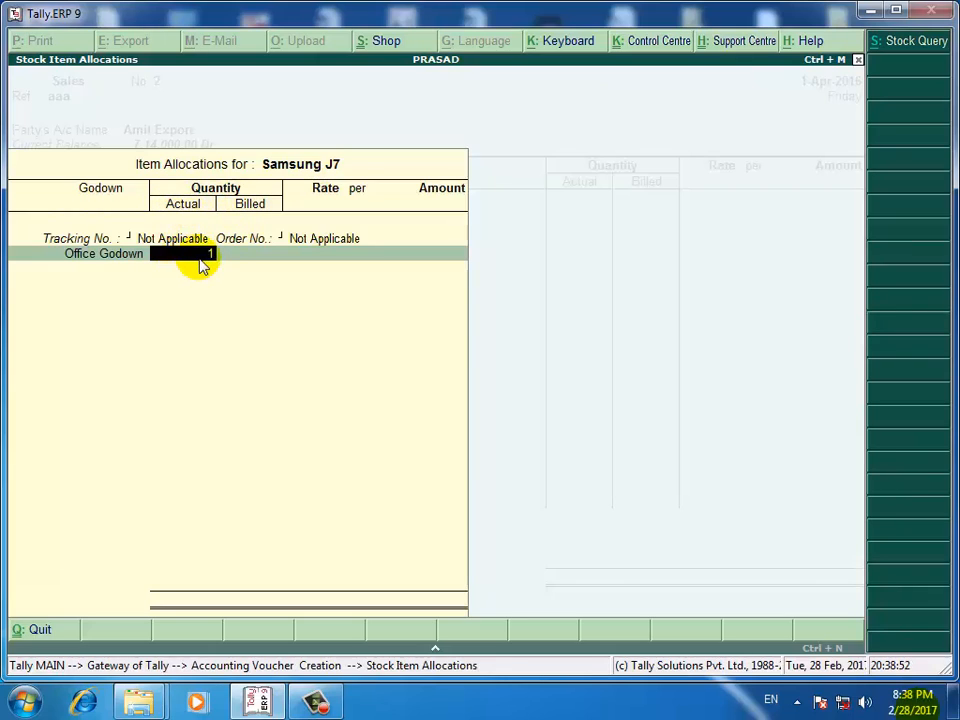
Step: Set the Samsung J7 actual quantity to 12 Nos, billed quantity to 10 Nos, and rate to 10,000 per Nos
{"action": "type", "text": "2"}
{"action": "key", "text": "Return"}
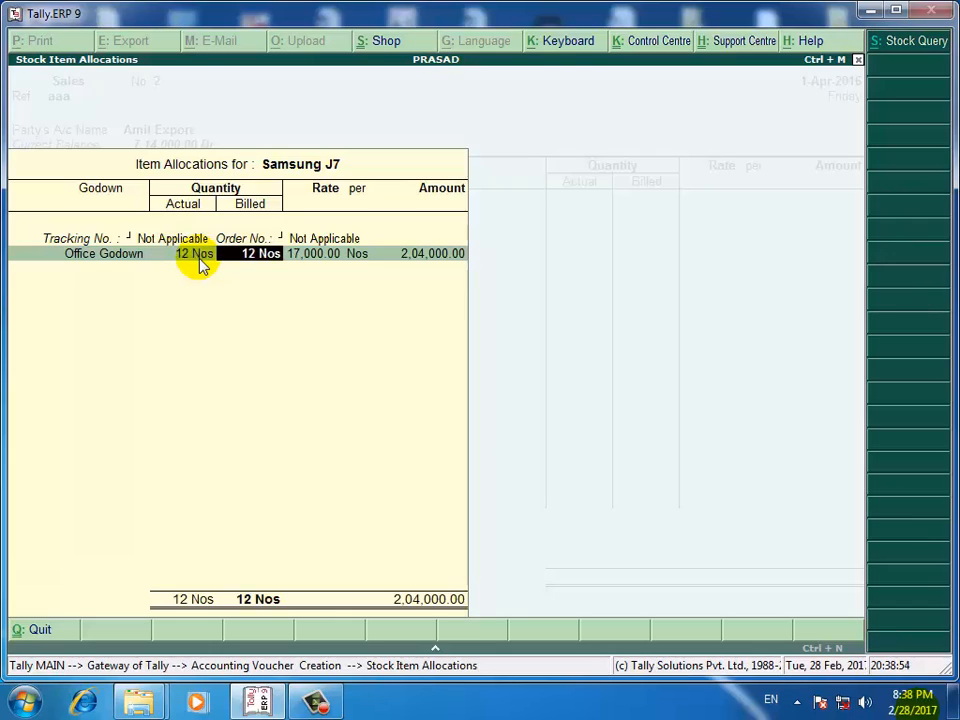
{"action": "type", "text": "10"}
{"action": "key", "text": "Return"}
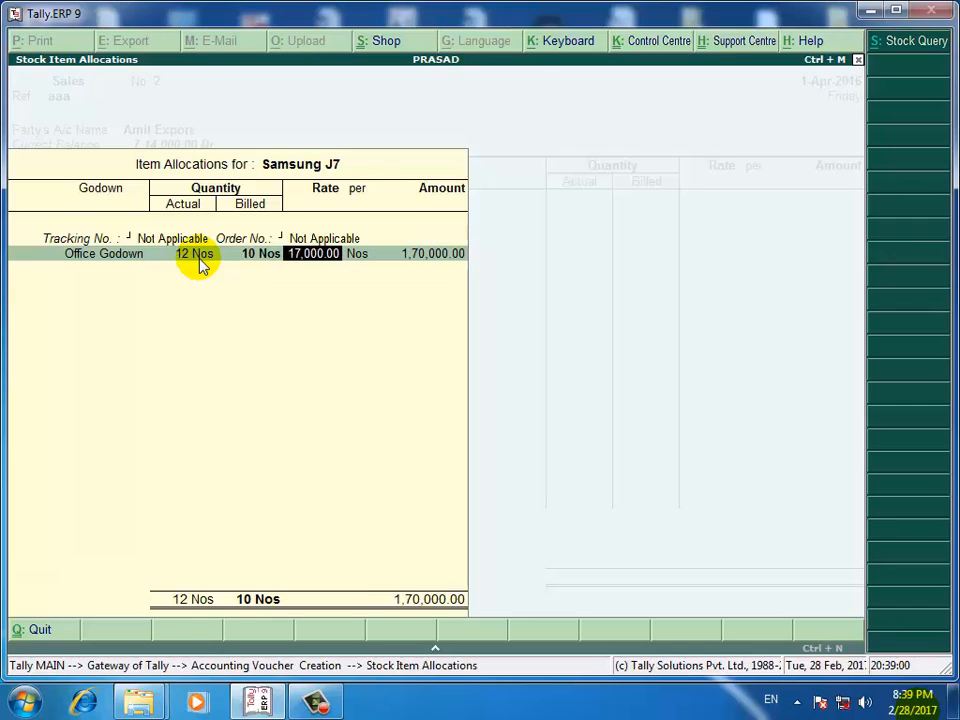
{"action": "type", "text": "10000"}
{"action": "key", "text": "Return"}
{"action": "key", "text": "Return"}
{"action": "key", "text": "Return"}
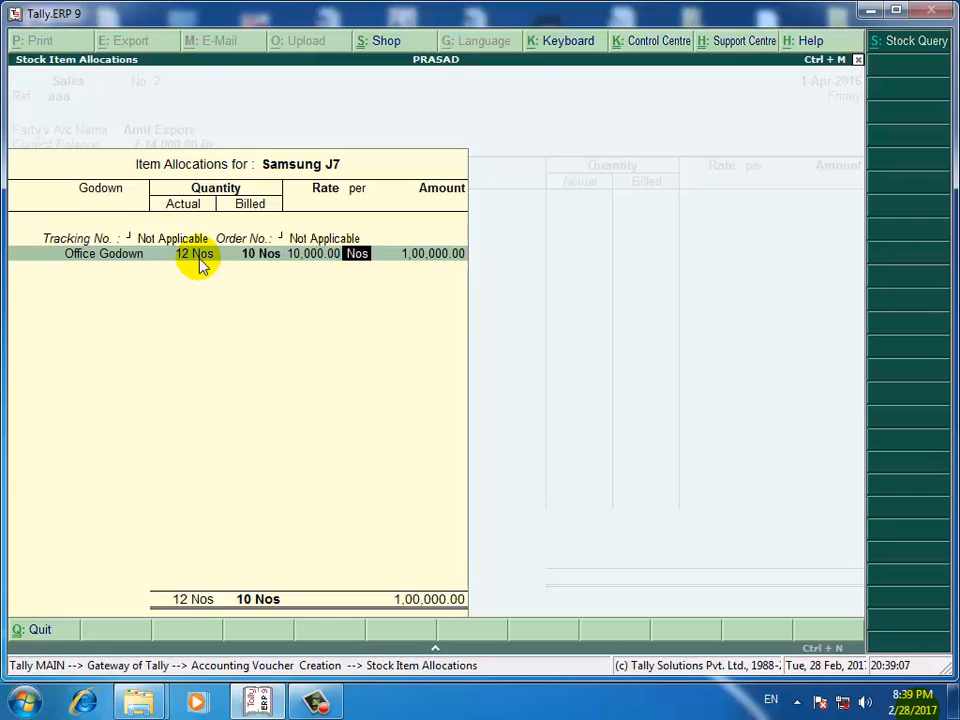
{"action": "key", "text": "Return"}
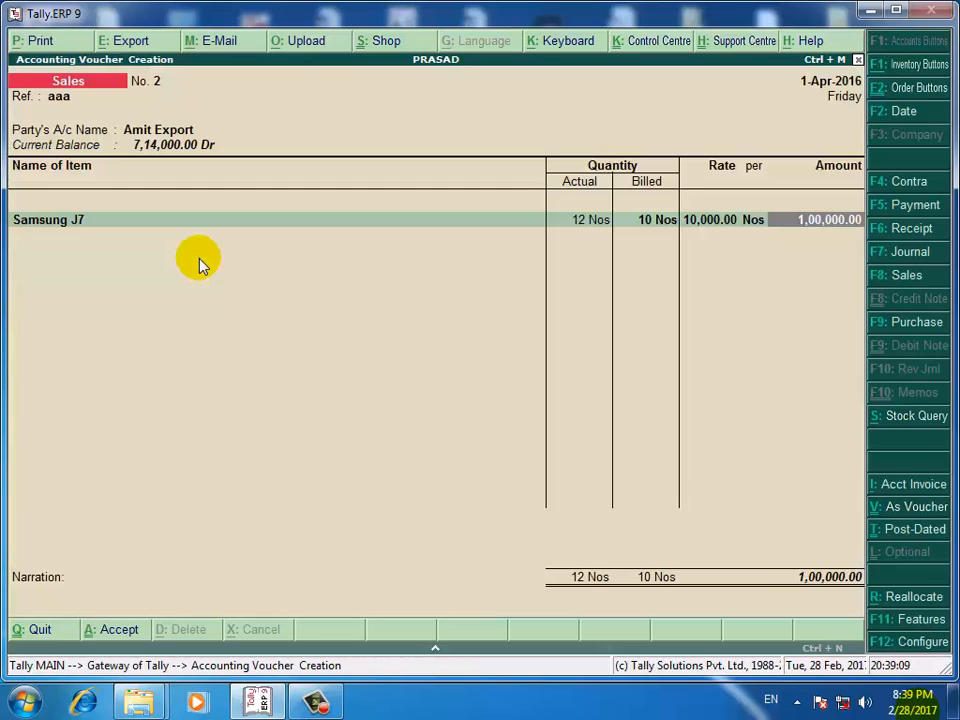
Step: Allocate the item to Sales A/c under Sales @ 5% and add the Output Vat ledger to the voucher
{"action": "key", "text": "Return"}
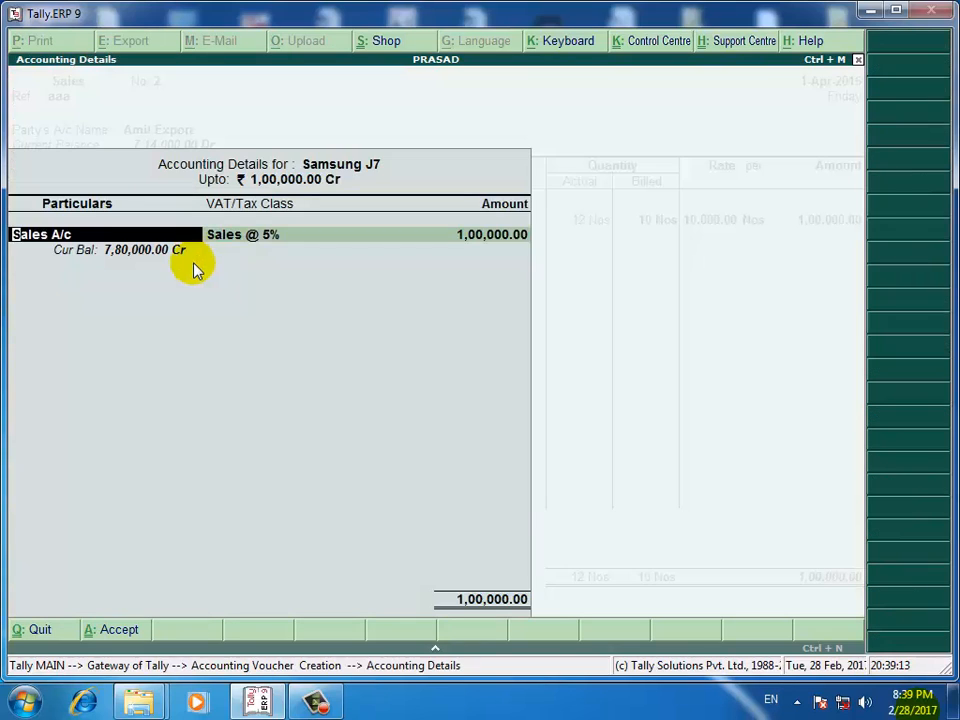
{"action": "key", "text": "Return"}
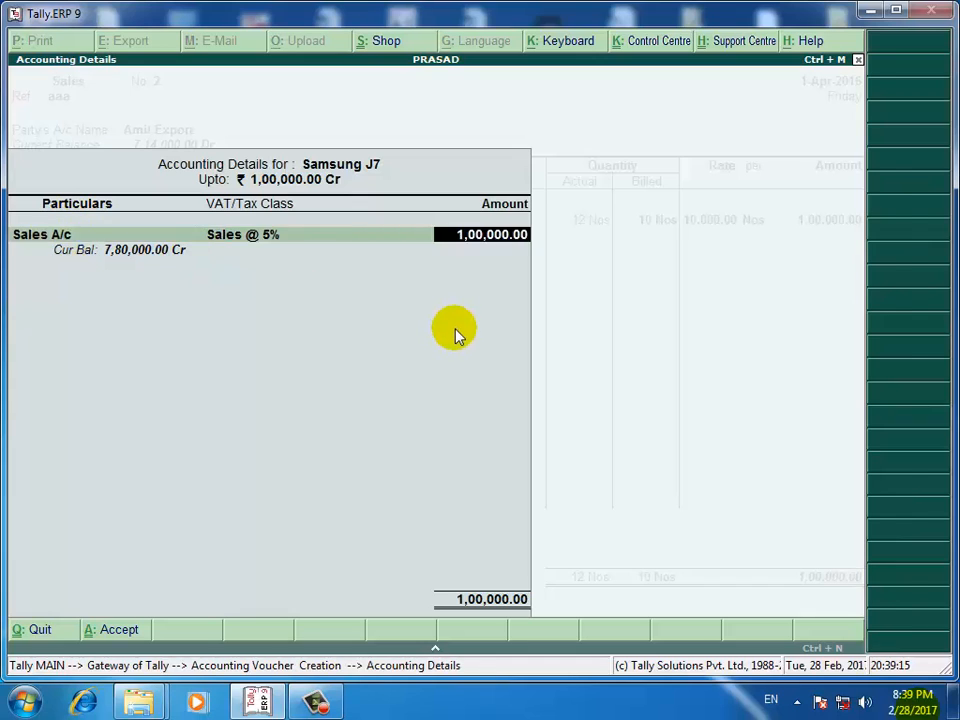
{"action": "key", "text": "Return"}
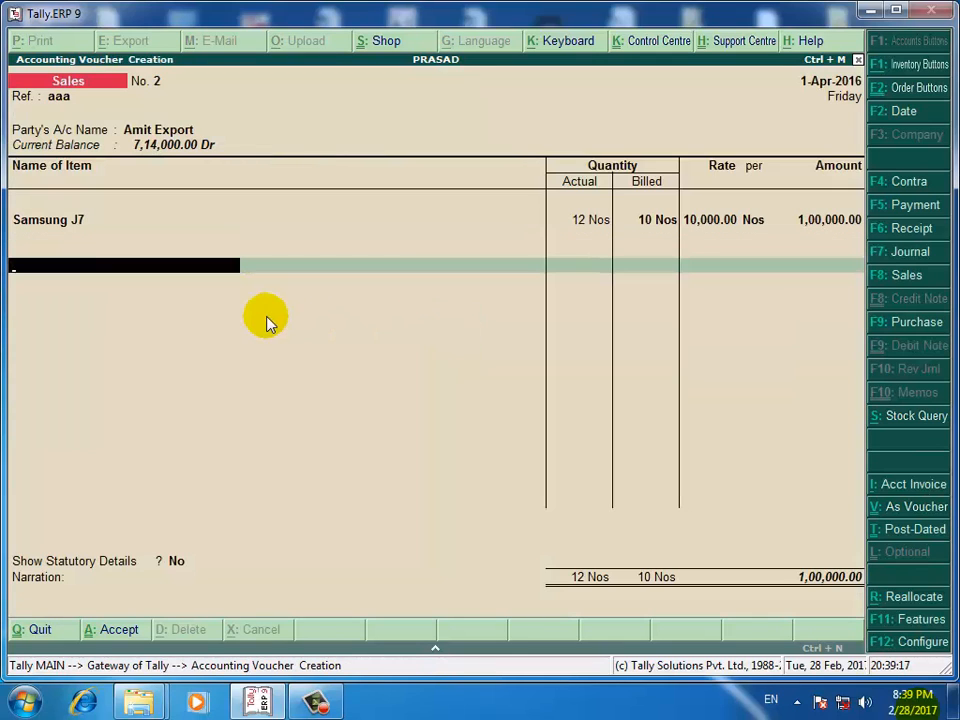
{"action": "type", "text": "O"}
{"action": "key", "text": "Return"}
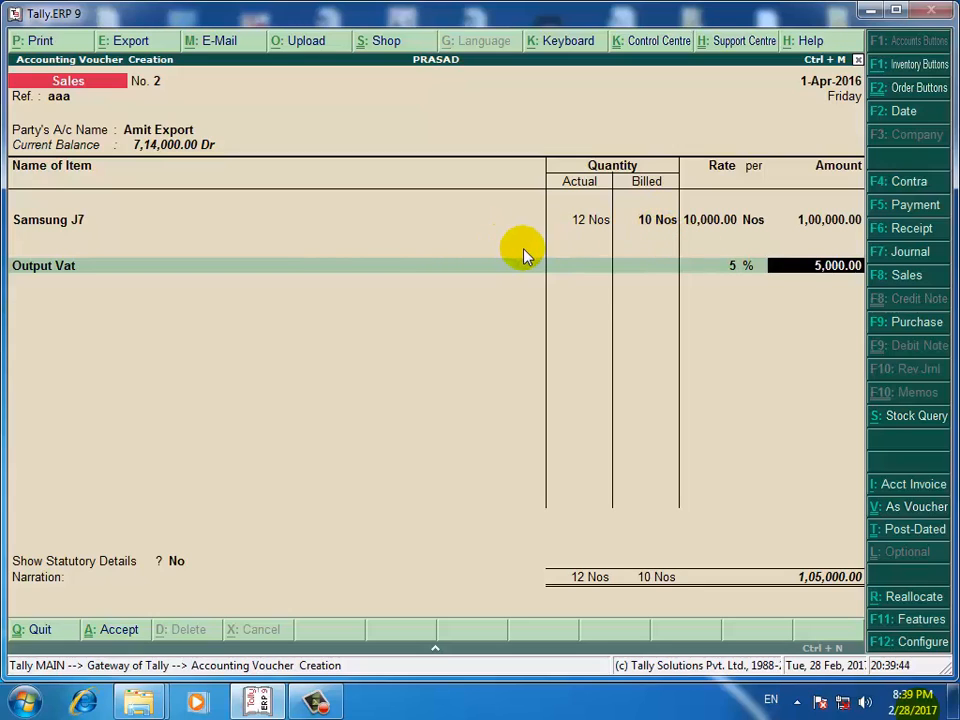
Step: Keep Show Statutory Details at No, leave the narration blank, and accept the sales voucher
{"action": "key", "text": "Return"}
{"action": "key", "text": "Return"}
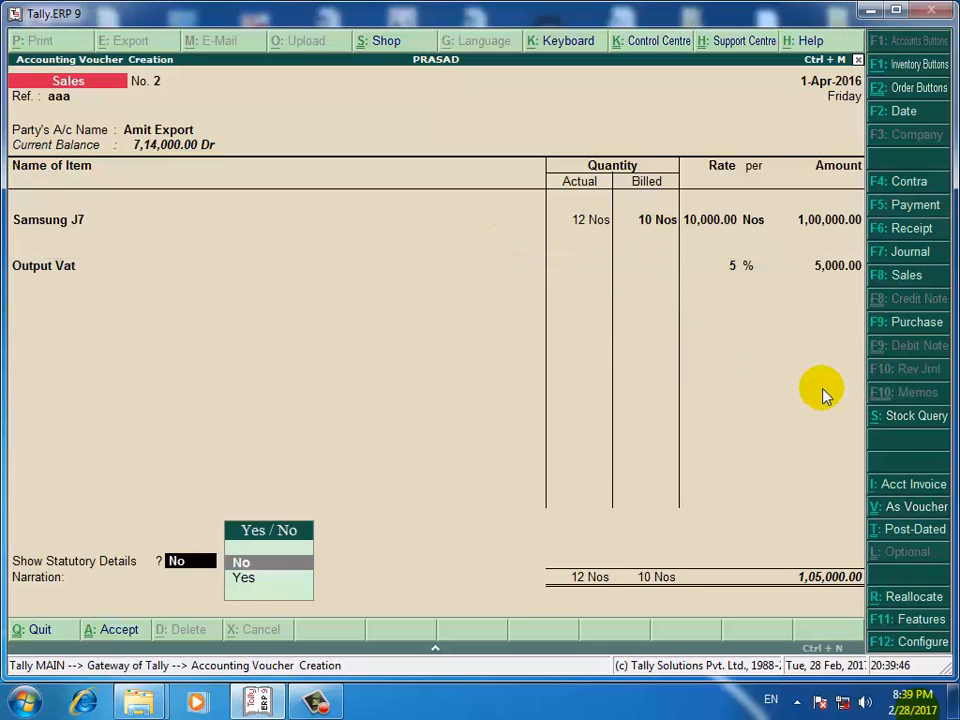
{"action": "key", "text": "Return"}
{"action": "key", "text": "Return"}
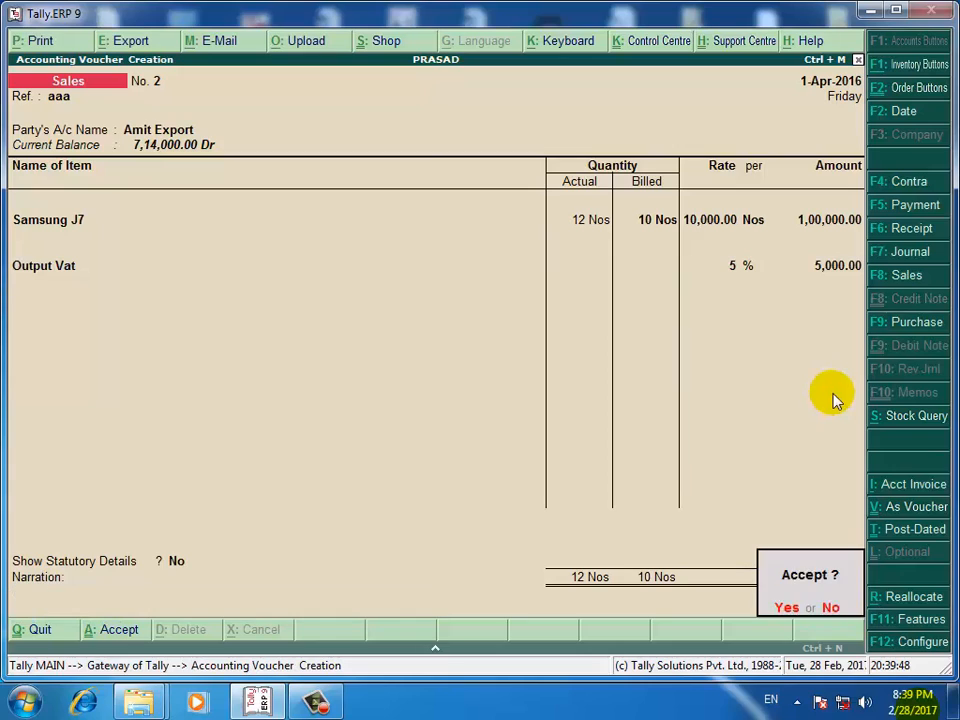
{"action": "key", "text": "Return"}
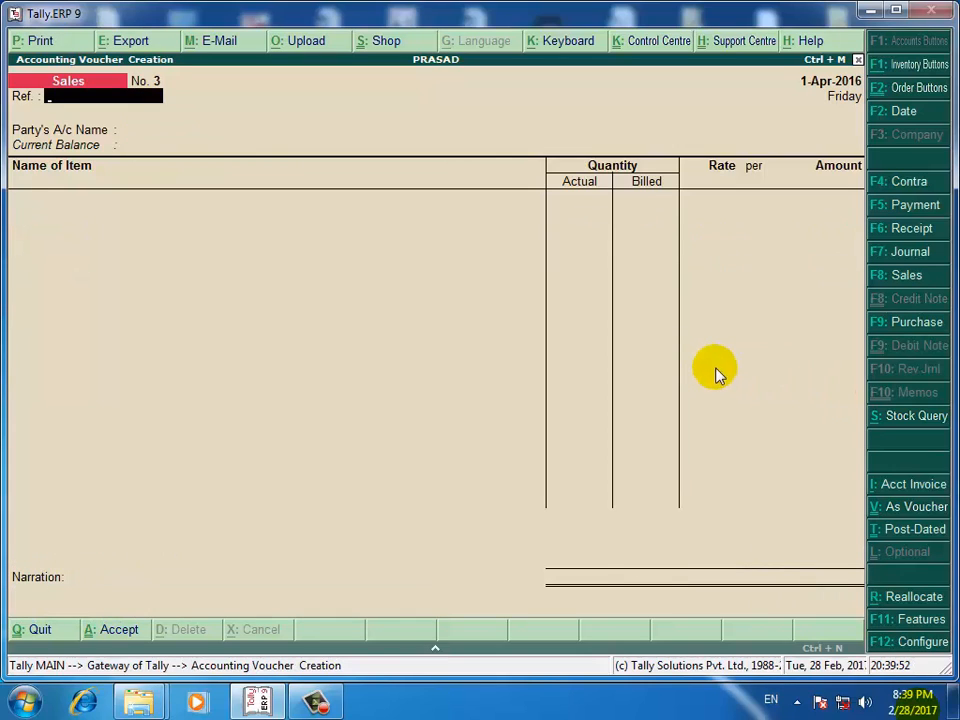
Step: Reopen the saved sales voucher, examine its invoice in an enlarged print preview, and return to the Gateway of Tally
{"action": "key", "text": "Page_Up"}
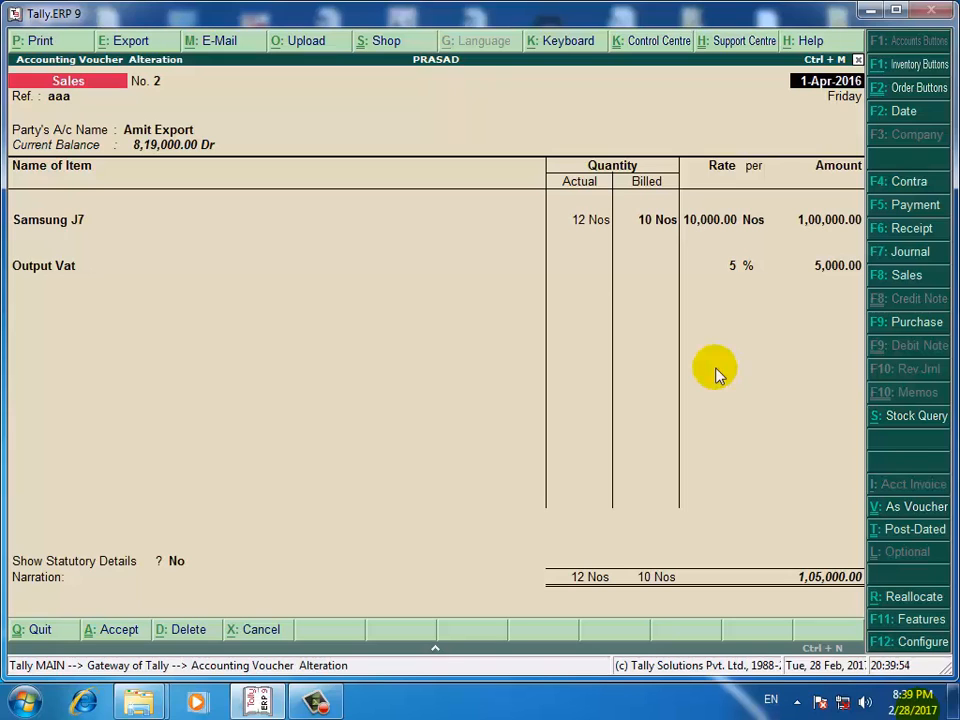
{"action": "key", "text": "alt+p"}
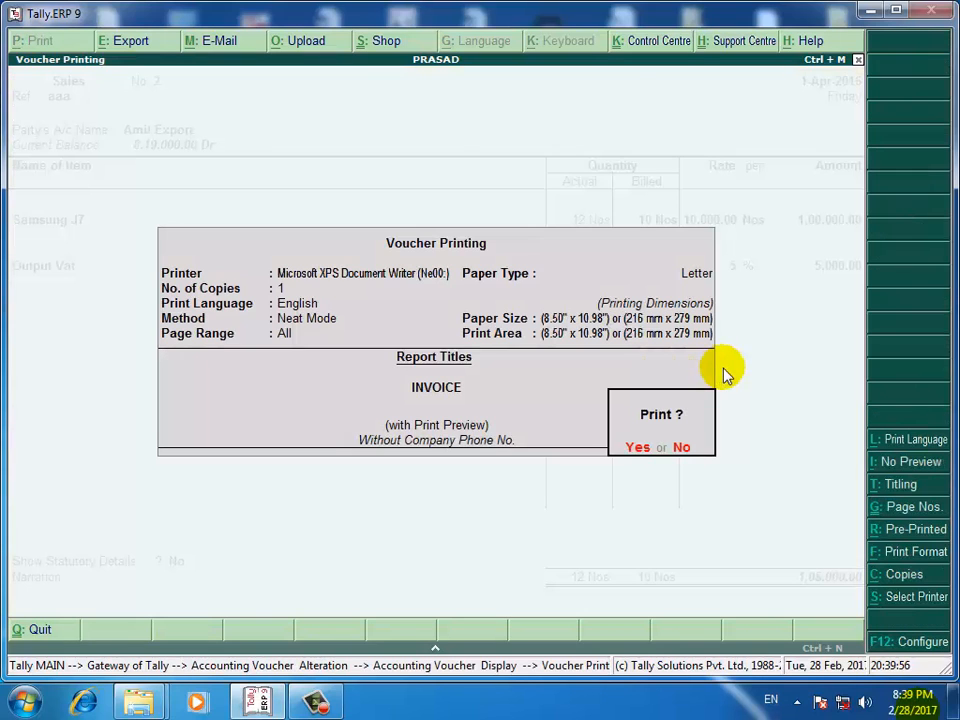
{"action": "key", "text": "Return"}
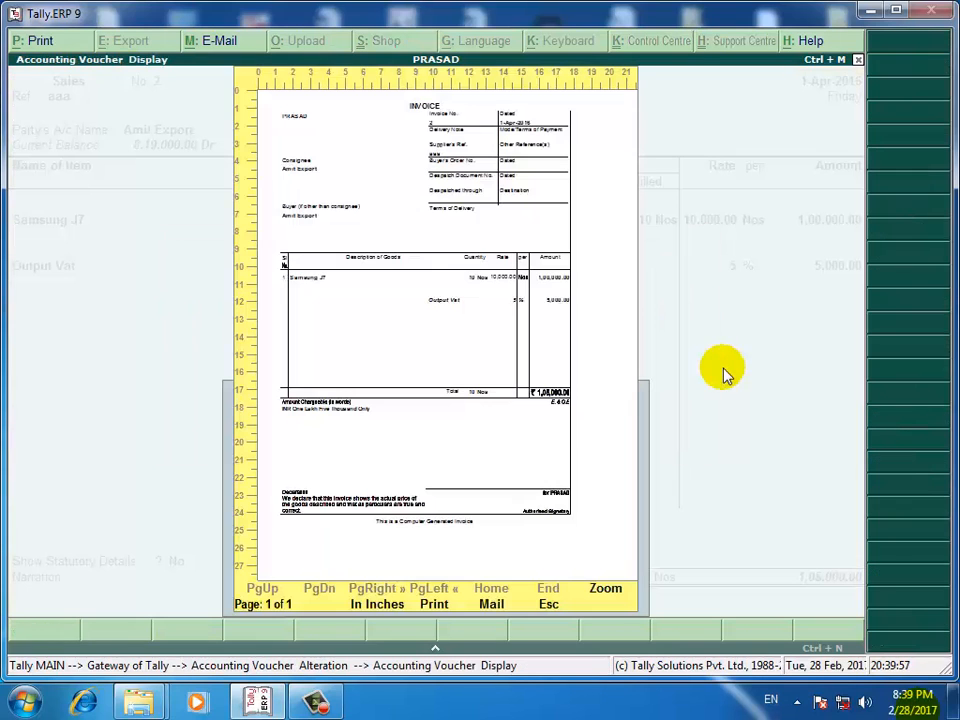
{"action": "left_click", "coordinate": [605, 589]}
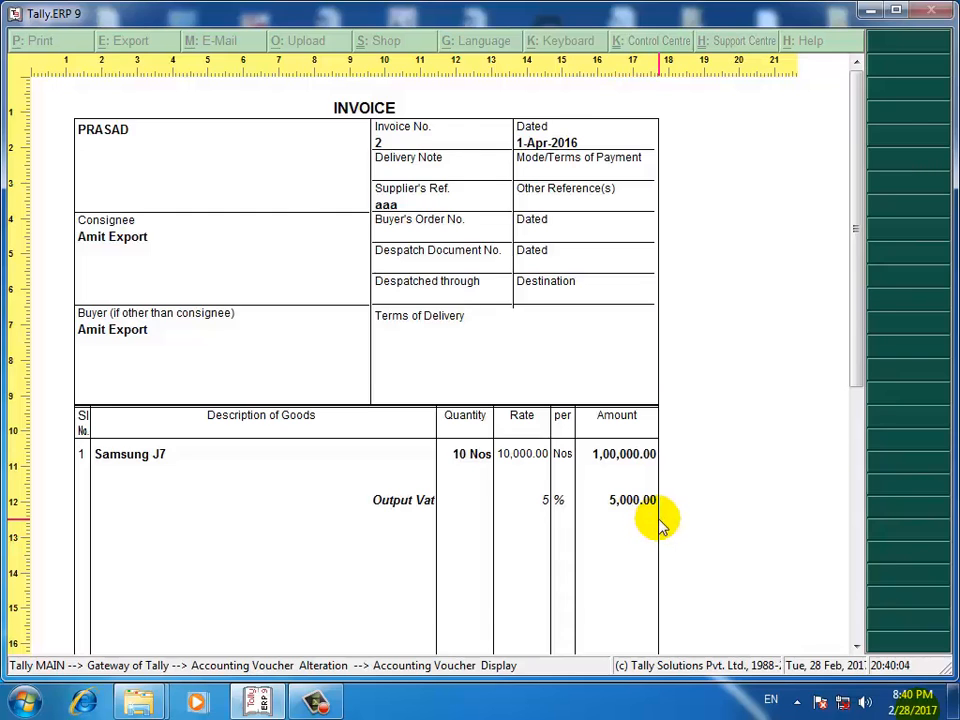
{"action": "key", "text": "Escape"}
{"action": "key", "text": "Escape"}
{"action": "key", "text": "Escape"}
{"action": "key", "text": "Escape"}
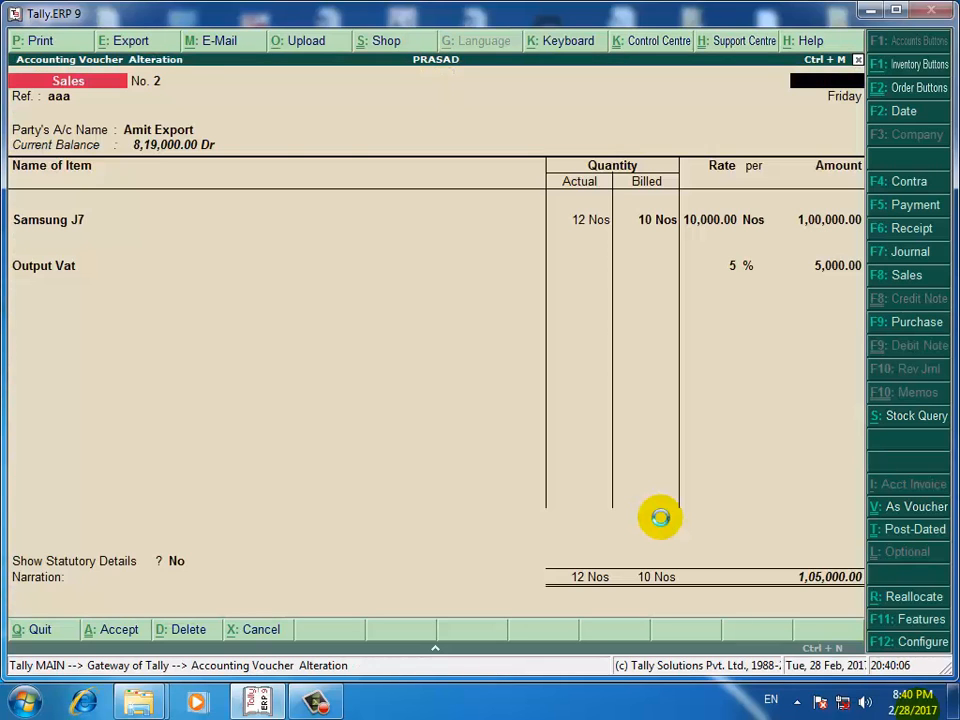
{"action": "key", "text": "Escape"}
{"action": "key", "text": "Return"}
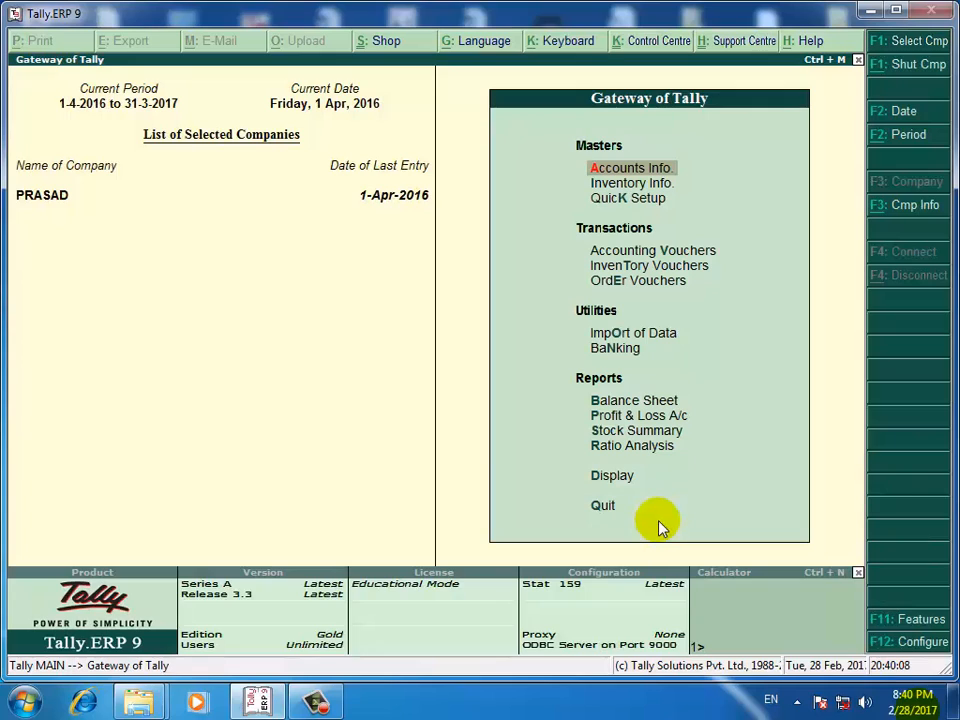
Step: Examine the Samsung J7 closing balance in the detailed Stock Summary
{"action": "key", "text": "Down"}
{"action": "key", "text": "Down"}
{"action": "key", "text": "Down"}
{"action": "key", "text": "Down"}
{"action": "key", "text": "Down"}
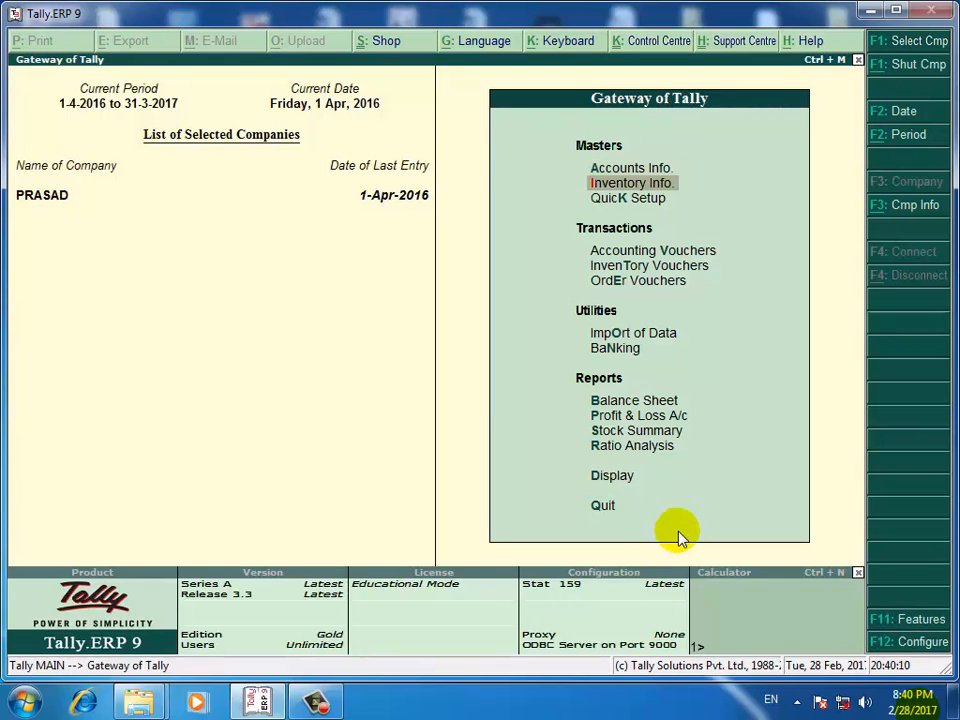
{"action": "key", "text": "Down"}
{"action": "key", "text": "Down"}
{"action": "key", "text": "Down"}
{"action": "key", "text": "Down"}
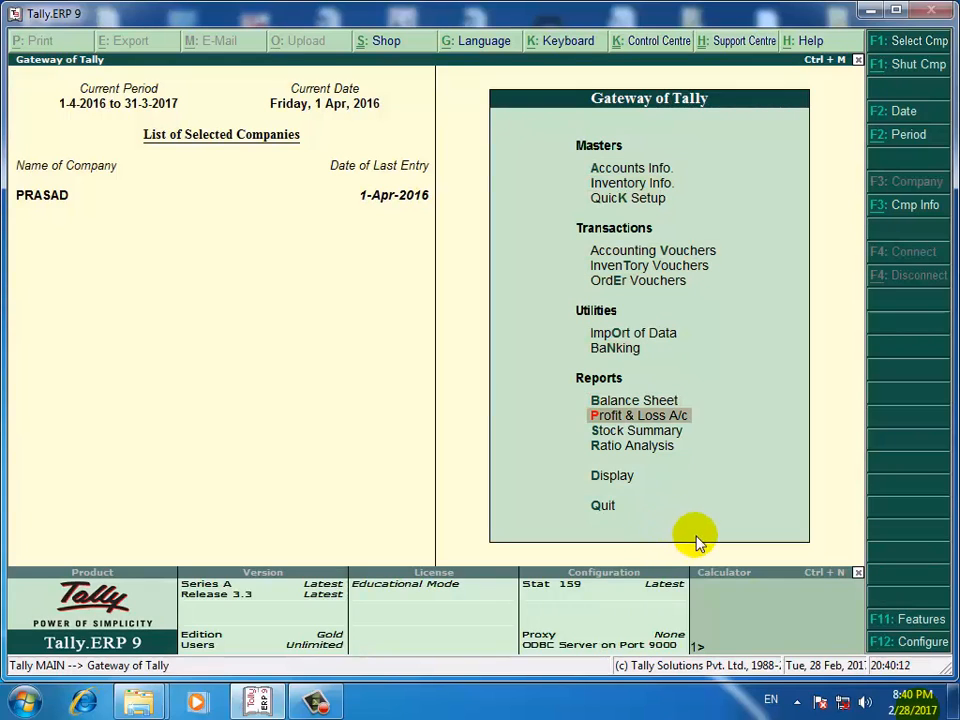
{"action": "key", "text": "Down"}
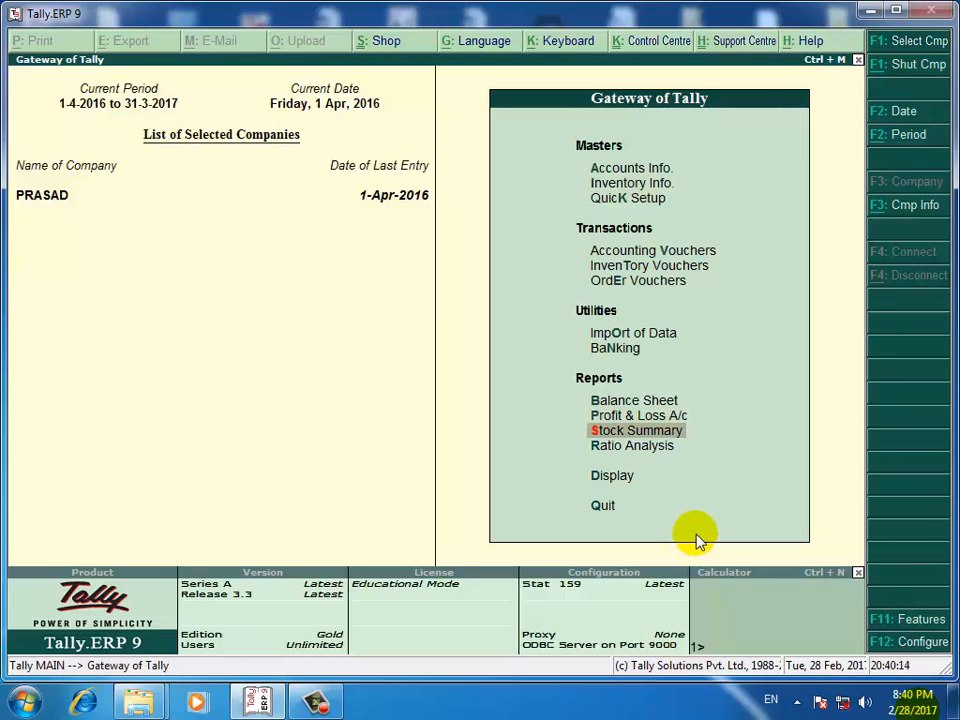
{"action": "key", "text": "Return"}
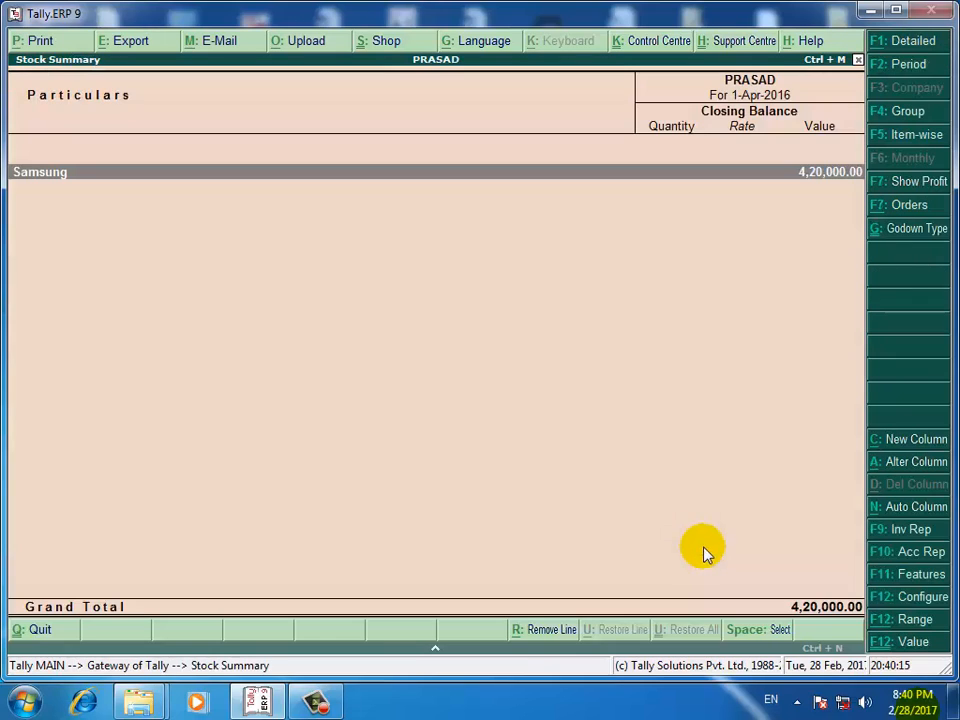
{"action": "left_click", "coordinate": [900, 40]}
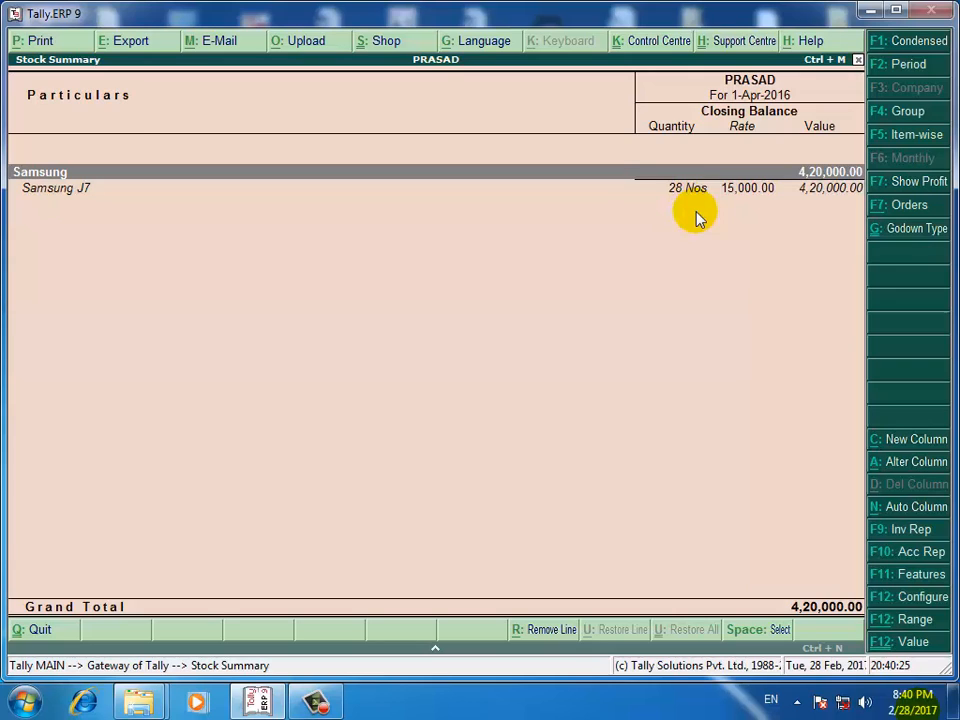
{"action": "key", "text": "Escape"}
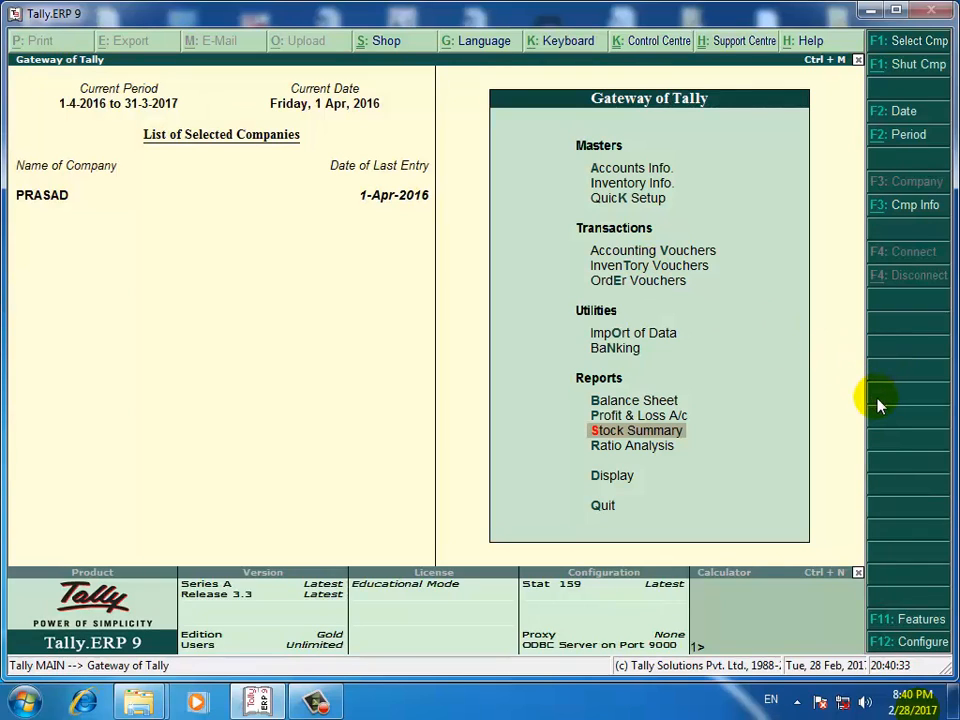
Step: View the Actual and Billed quantity columns in a blank sales voucher and quit it without saving
{"action": "key", "text": "Up"}
{"action": "key", "text": "Up"}
{"action": "key", "text": "Up"}
{"action": "key", "text": "Up"}
{"action": "key", "text": "Up"}
{"action": "key", "text": "Up"}
{"action": "key", "text": "Up"}
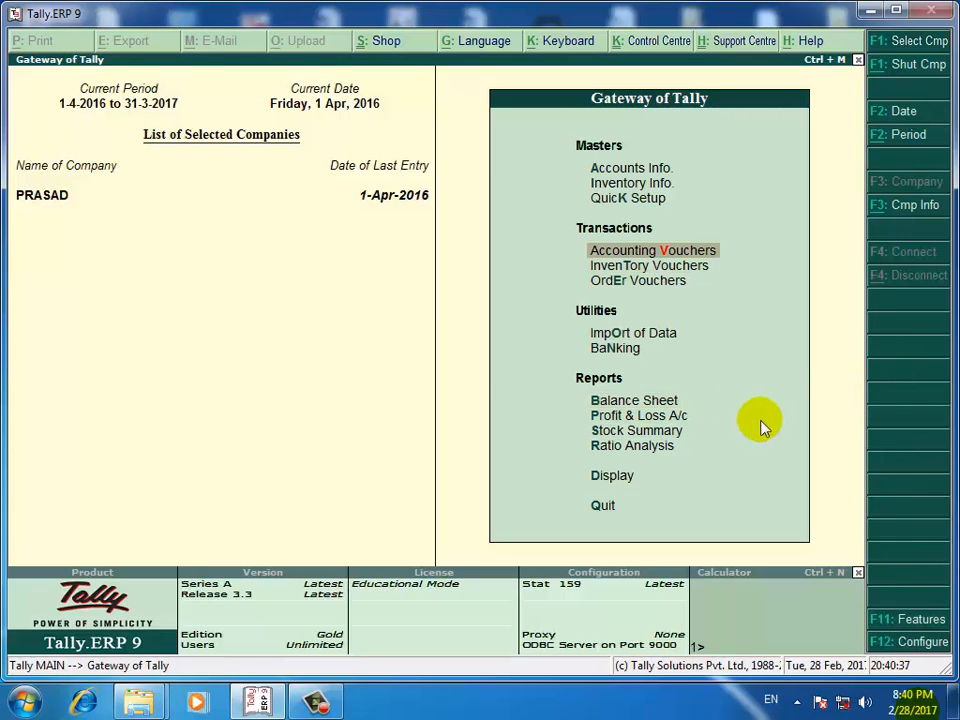
{"action": "key", "text": "Return"}
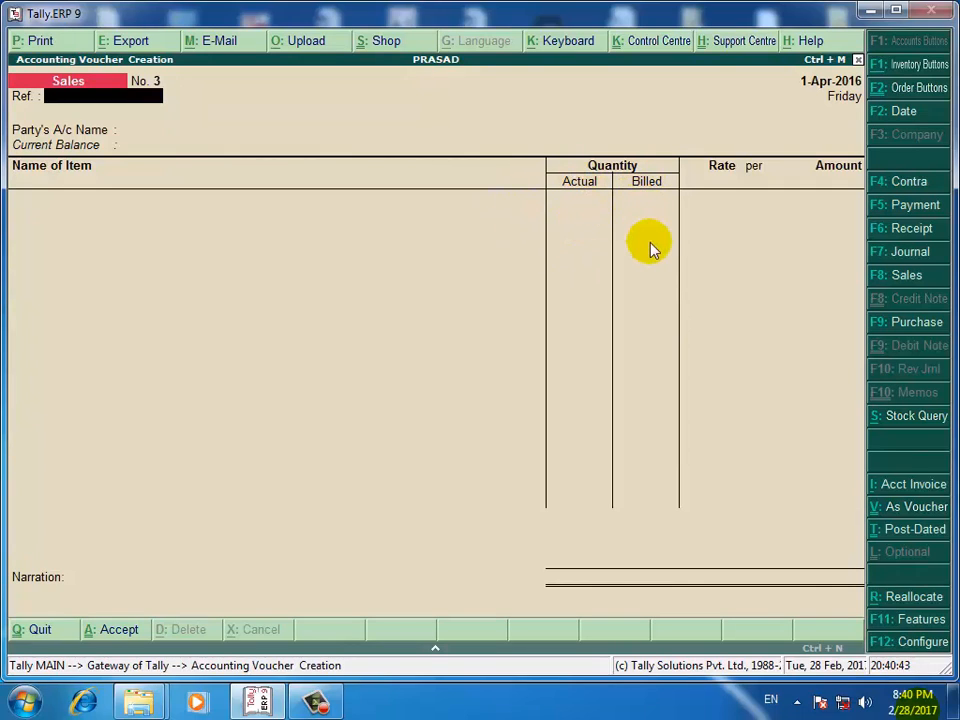
{"action": "key", "text": "Escape"}
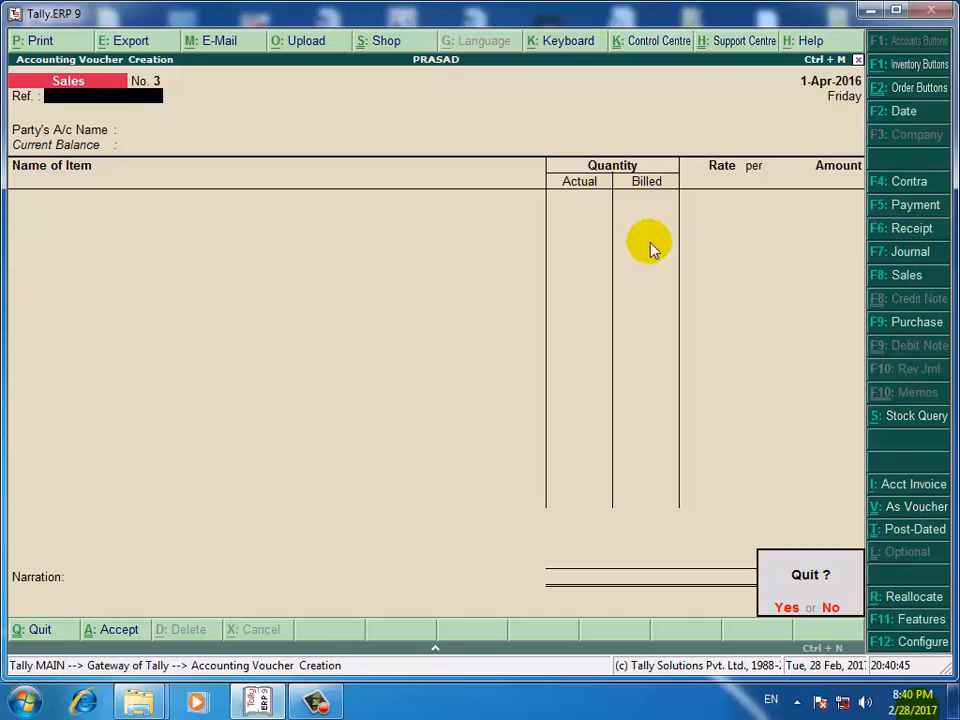
{"action": "key", "text": "y"}
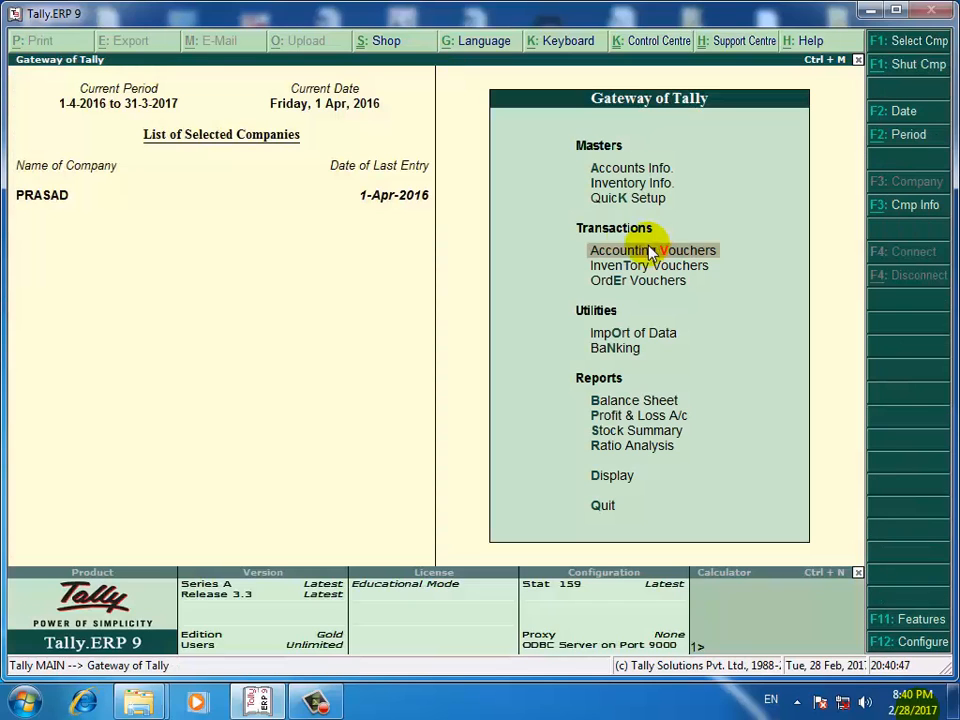
Step: Set Use different Actual & Billed Qty to No in the company's Inventory Features and save the settings
{"action": "left_click", "coordinate": [905, 621]}
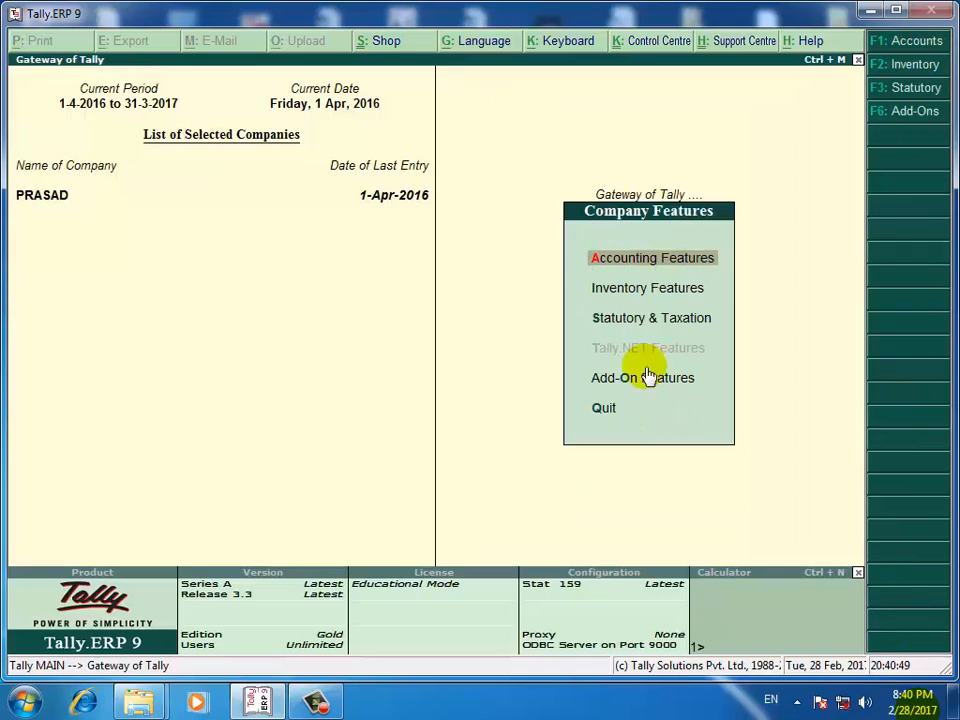
{"action": "left_click", "coordinate": [636, 292]}
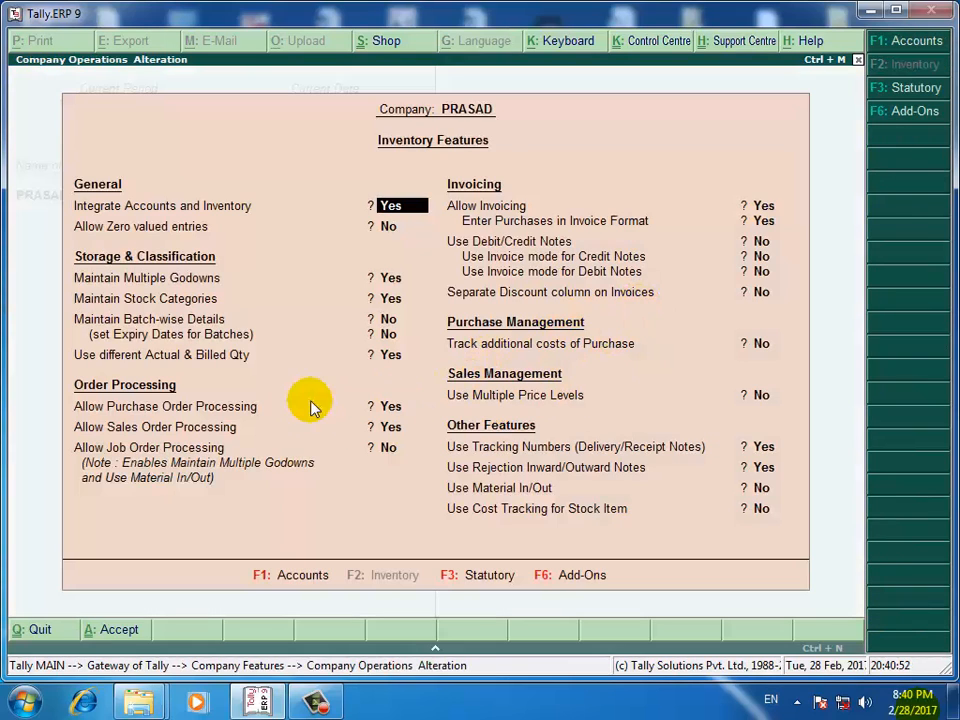
{"action": "key", "text": "Return"}
{"action": "key", "text": "Return"}
{"action": "key", "text": "Return"}
{"action": "key", "text": "Return"}
{"action": "key", "text": "Return"}
{"action": "key", "text": "Return"}
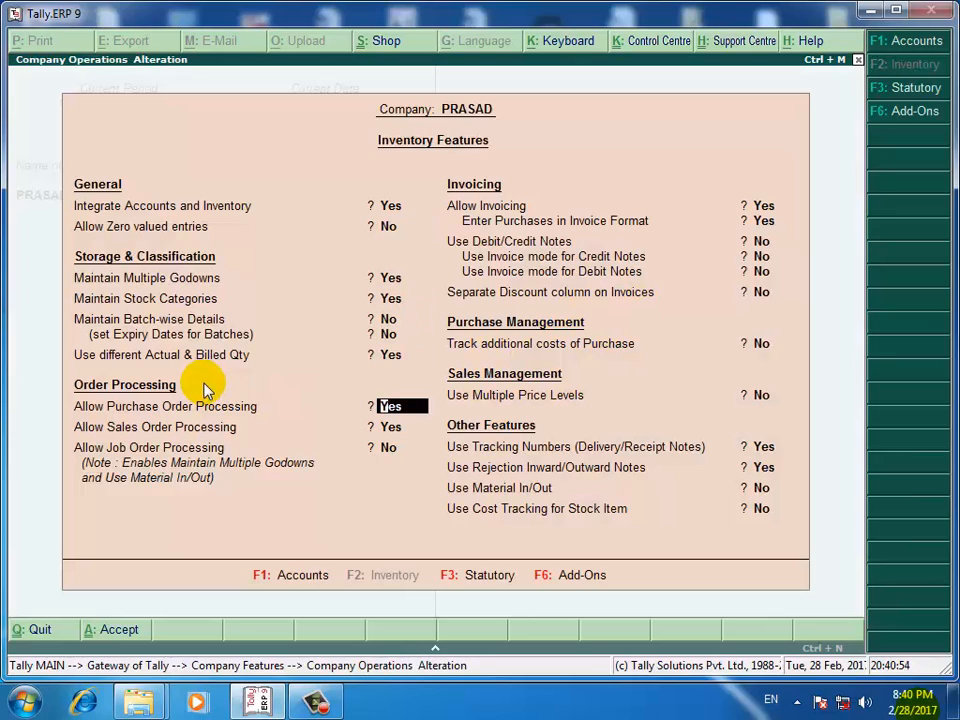
{"action": "key", "text": "Up"}
{"action": "type", "text": "n"}
{"action": "key", "text": "Return"}
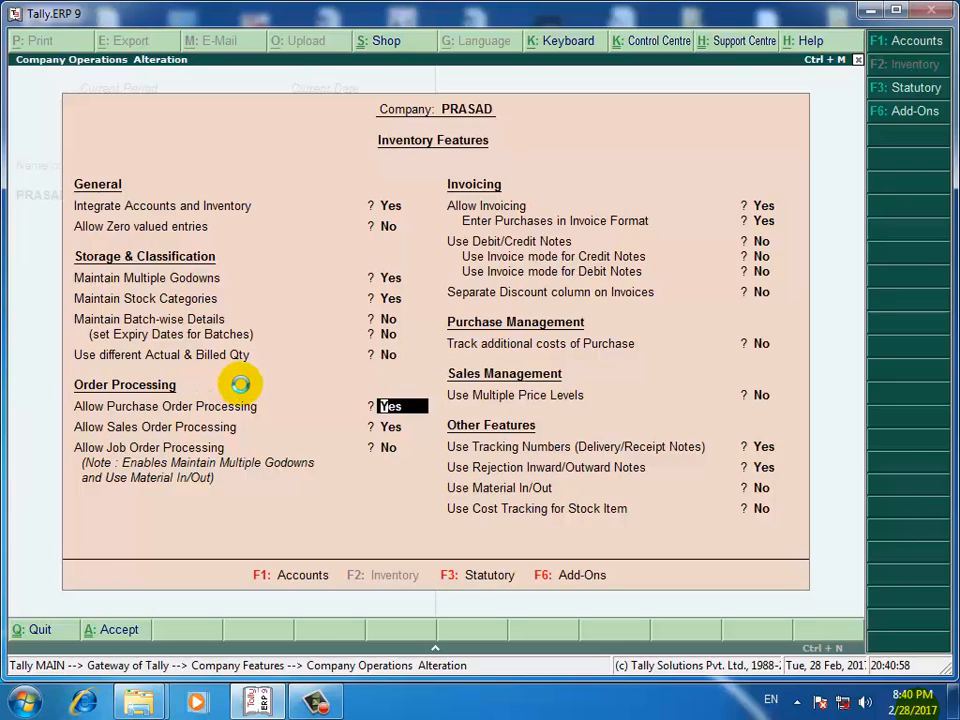
{"action": "key", "text": "ctrl+a"}
{"action": "key", "text": "Escape"}
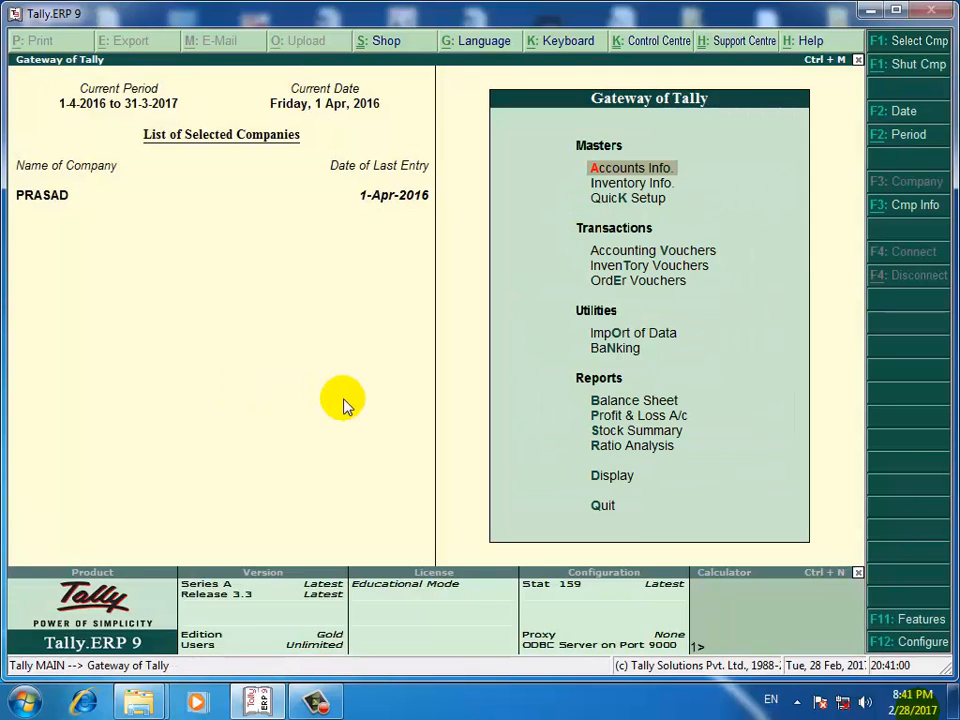
Step: Open a new sales voucher to check the layout of its quantity column
{"action": "key", "text": "Down"}
{"action": "key", "text": "Down"}
{"action": "key", "text": "Down"}
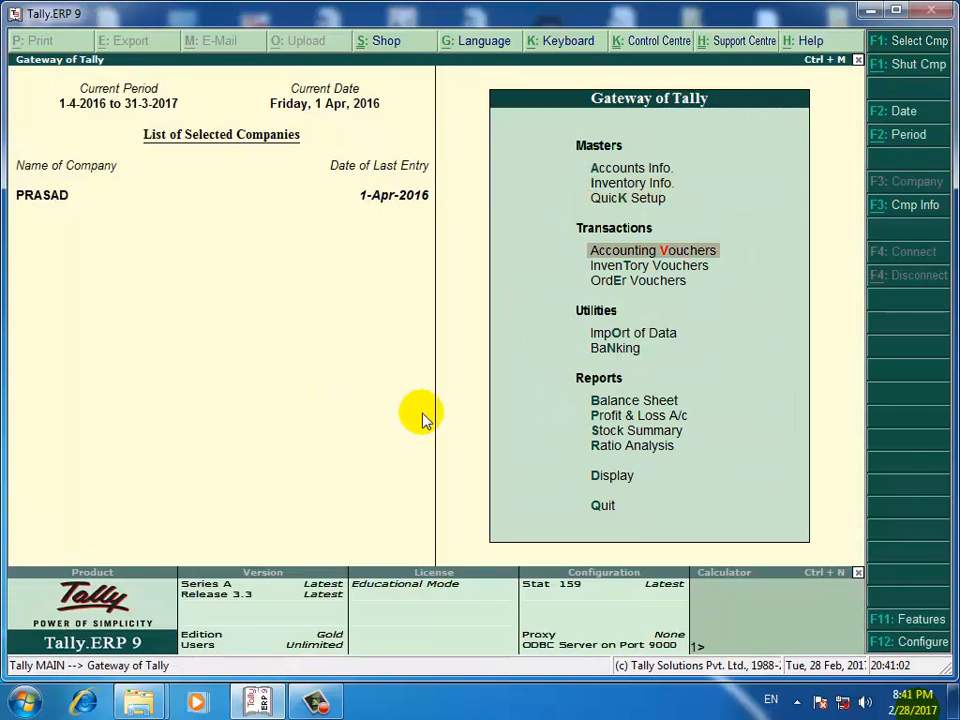
{"action": "key", "text": "Return"}
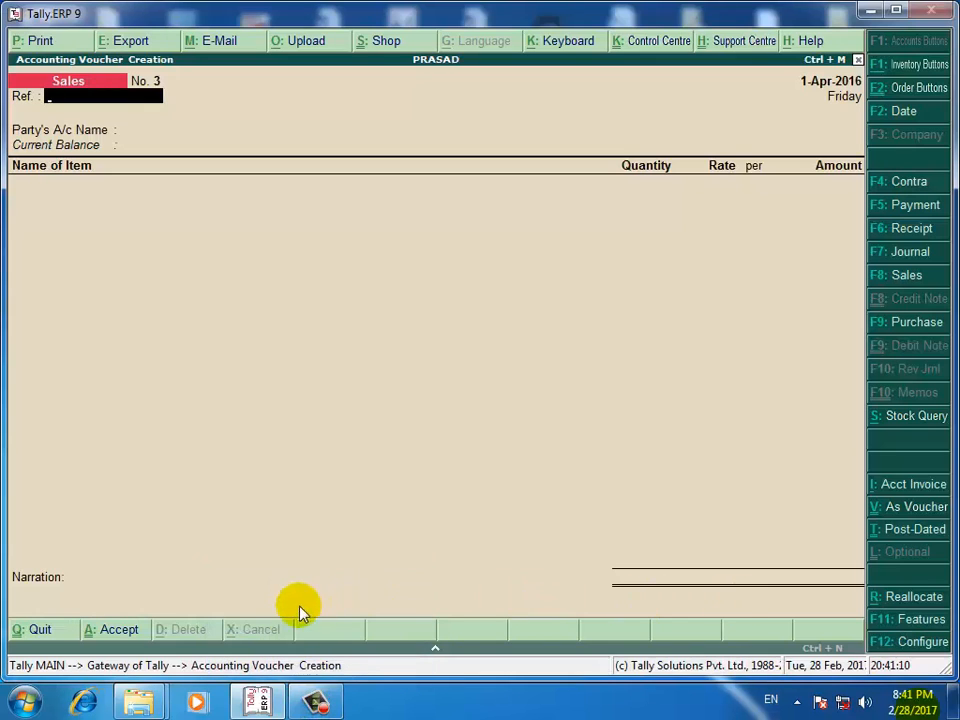
{"action": "left_click", "coordinate": [318, 704]}
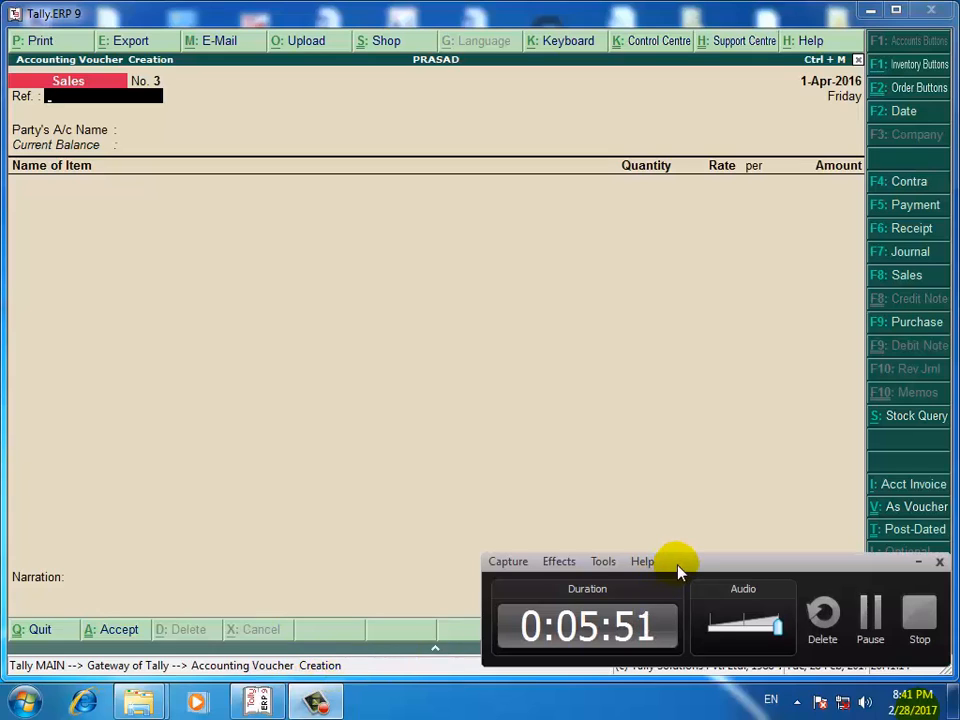
{"action": "left_click", "coordinate": [920, 563]}
{"action": "left_click", "coordinate": [313, 704]}
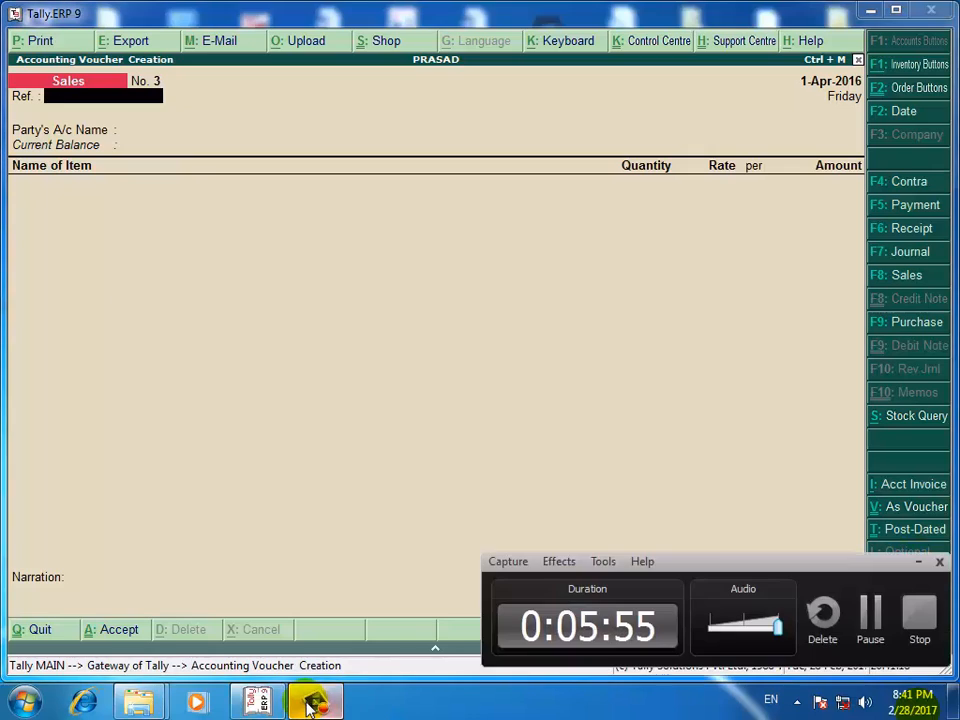